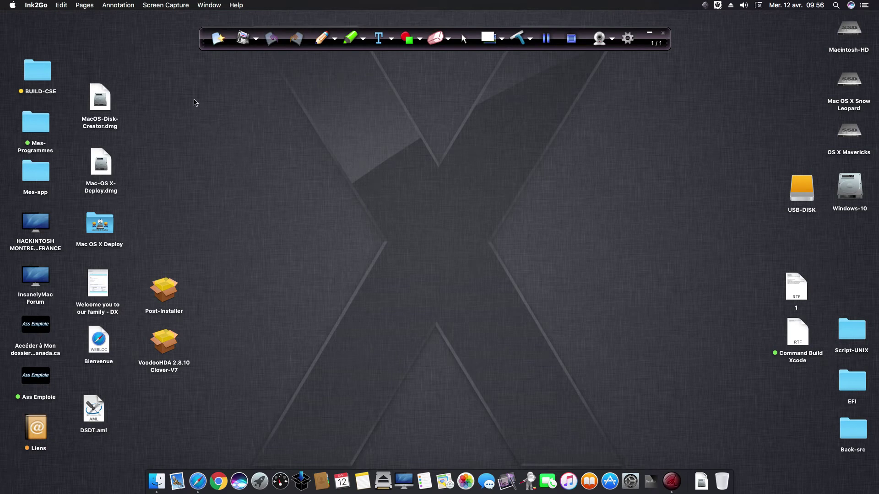
# Open MacOS-Disk-Creator.dmg and copy the MacOS Disk Createur app from it to the Desktop folder.
pyautogui.click(103, 95)
pyautogui.doubleClick(104, 96)
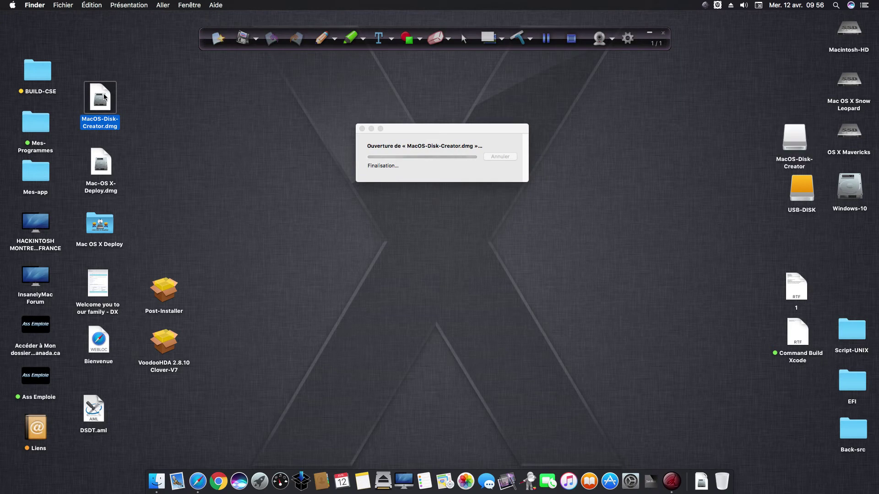
pyautogui.moveTo(397, 274); pyautogui.dragTo(550, 280)
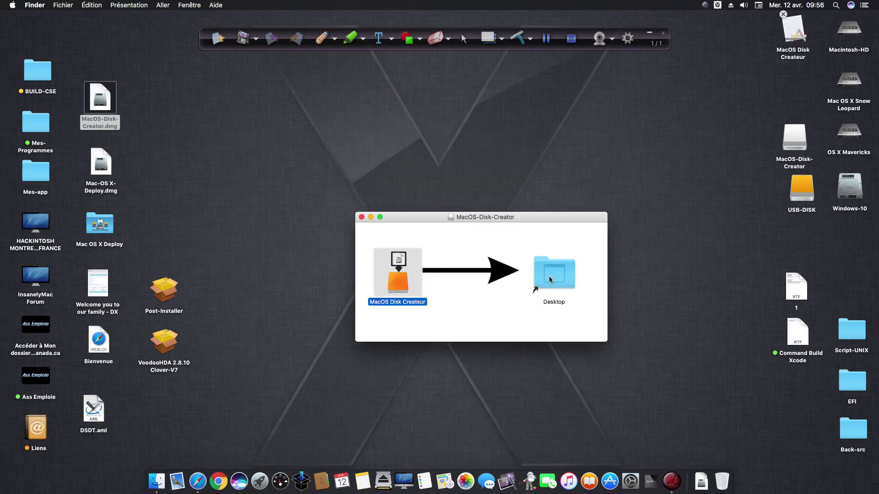
pyautogui.click(363, 218)
# Eject the MacOS-Disk-Creator volume and move the MacOS Disk Createur app next to Mac-OS X-Deploy.dmg on the desktop.
pyautogui.rightClick(792, 139)
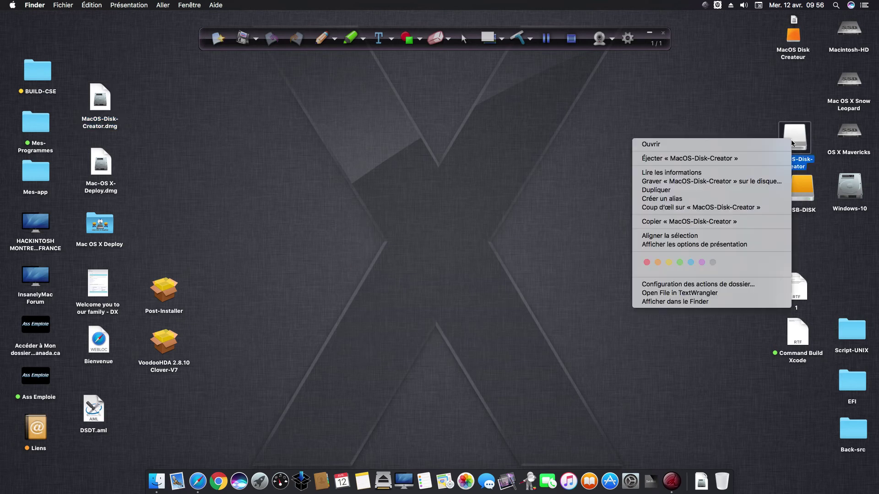
pyautogui.click(680, 159)
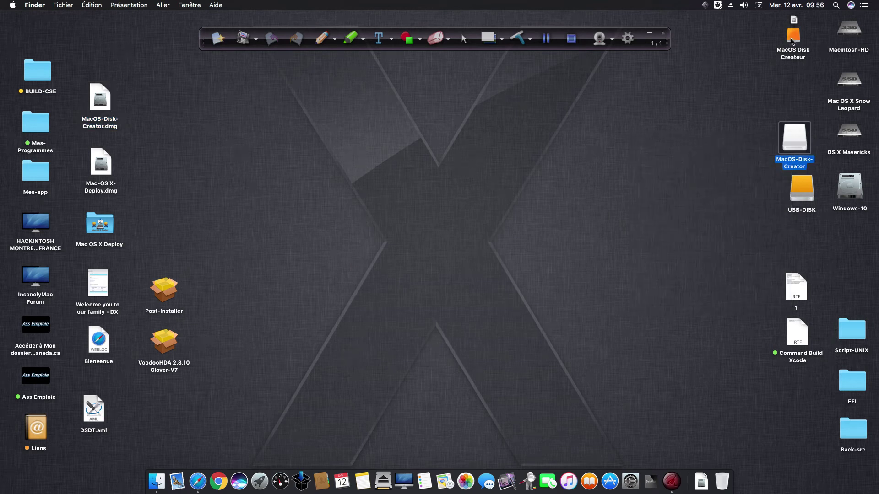
pyautogui.moveTo(793, 42); pyautogui.dragTo(163, 170)
pyautogui.click(363, 182)
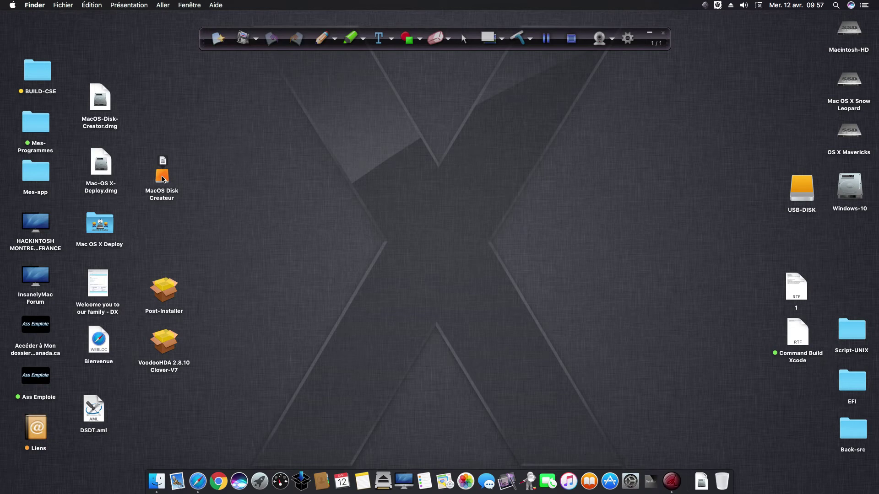
# Launch the MacOS Disk Createur app and allow this internet download to open.
pyautogui.doubleClick(162, 180)
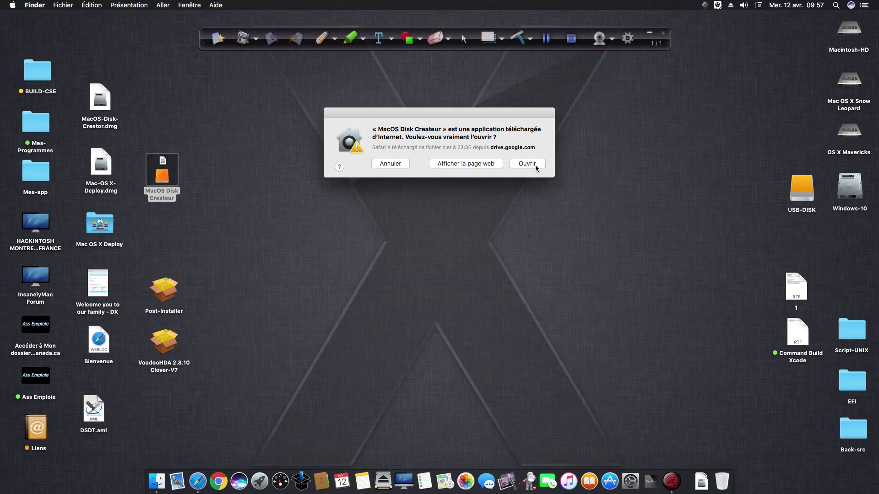
pyautogui.click(535, 164)
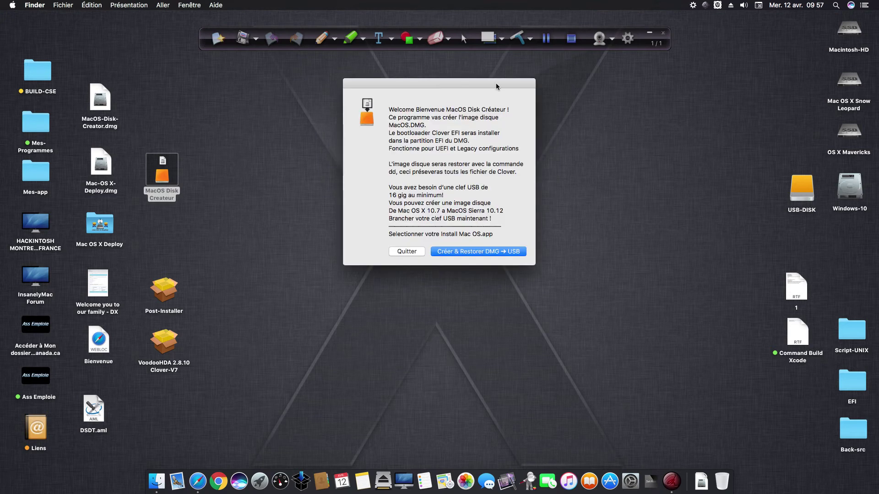
pyautogui.moveTo(495, 83); pyautogui.dragTo(506, 74)
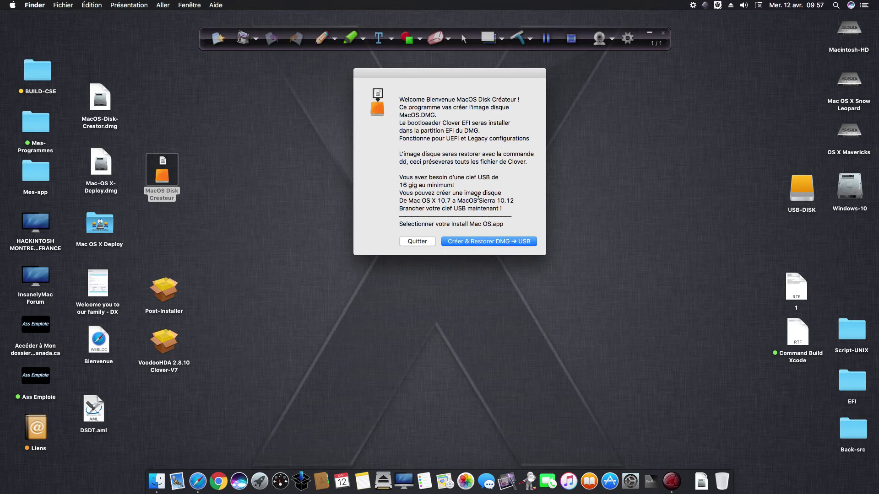
pyautogui.moveTo(419, 76); pyautogui.dragTo(419, 76)
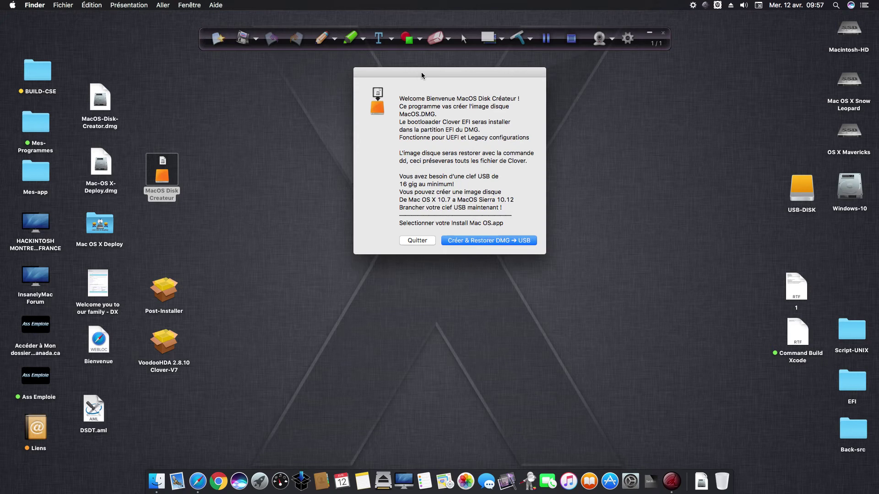
# Start creating and restoring the DMG to USB, choosing Installer macOS Sierra from Applications as the source.
pyautogui.click(513, 241)
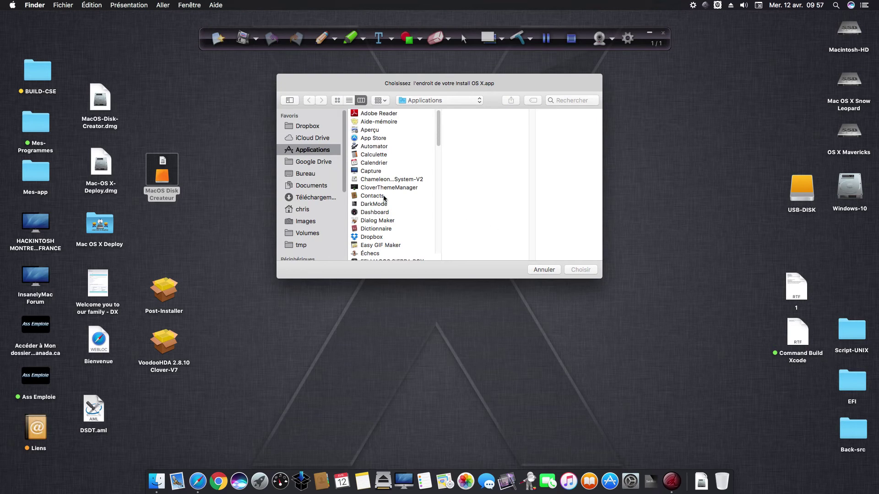
pyautogui.scroll(-8, 384, 198)
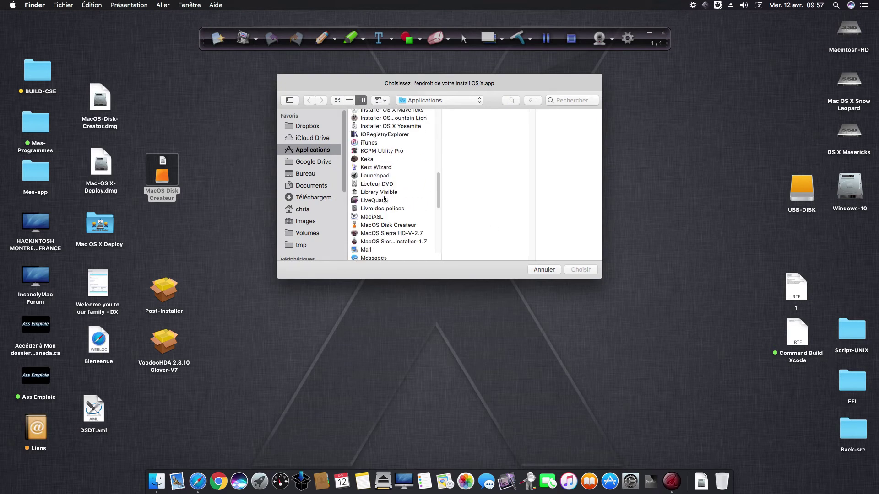
pyautogui.scroll(3, 384, 198)
pyautogui.click(413, 152)
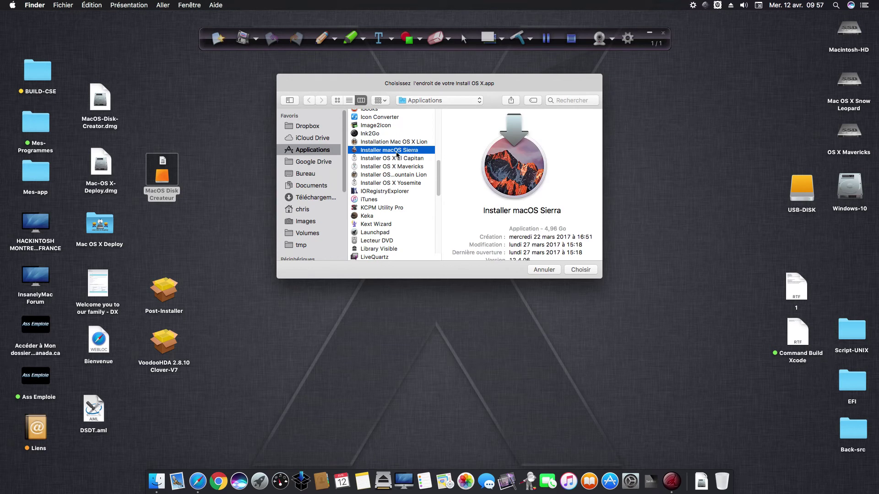
pyautogui.click(588, 274)
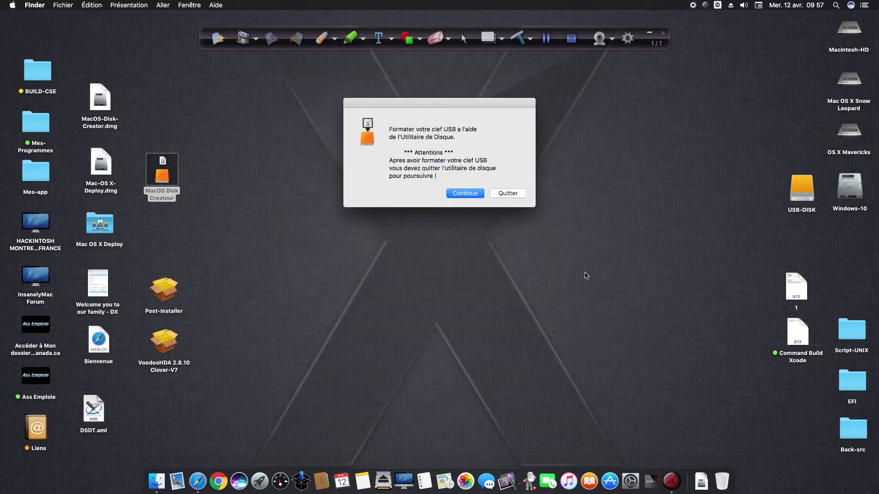
# Continue to Disk Utility and unmount the external USB-DISK volume.
pyautogui.click(476, 194)
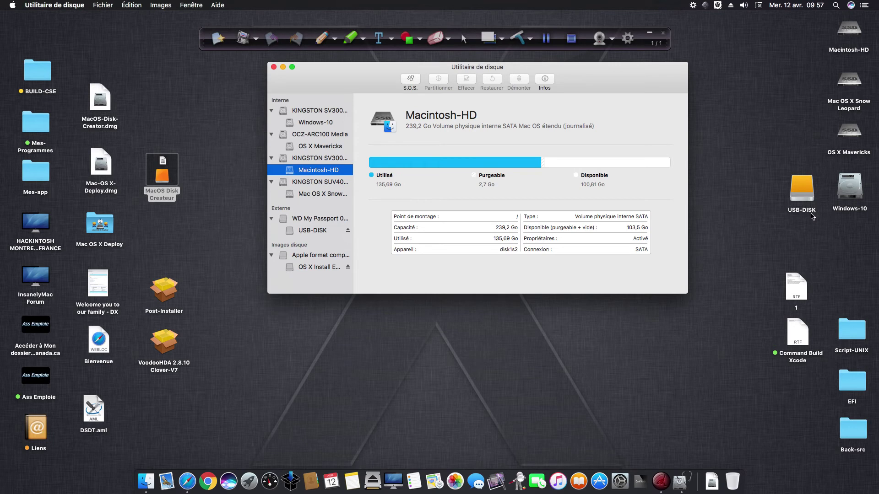
pyautogui.moveTo(608, 67)
pyautogui.mouseDown()
pyautogui.moveTo(590, 67)
pyautogui.moveTo(599, 73)
pyautogui.mouseUp()
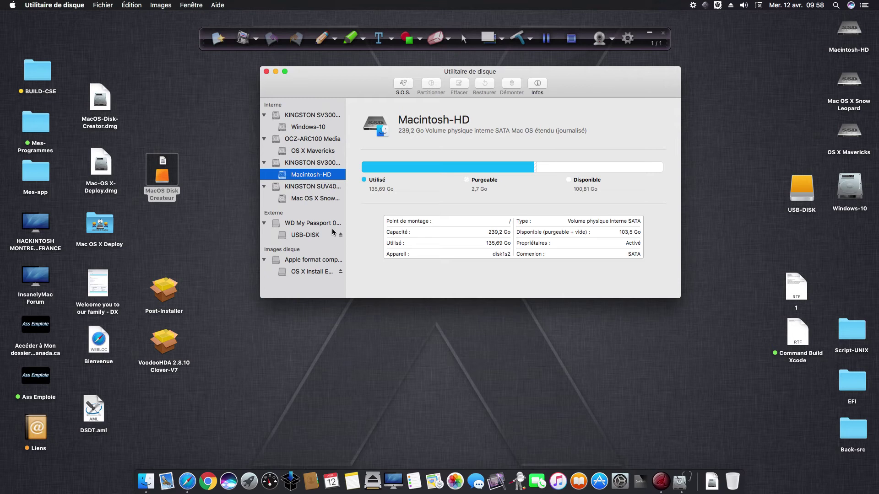
pyautogui.click(309, 238)
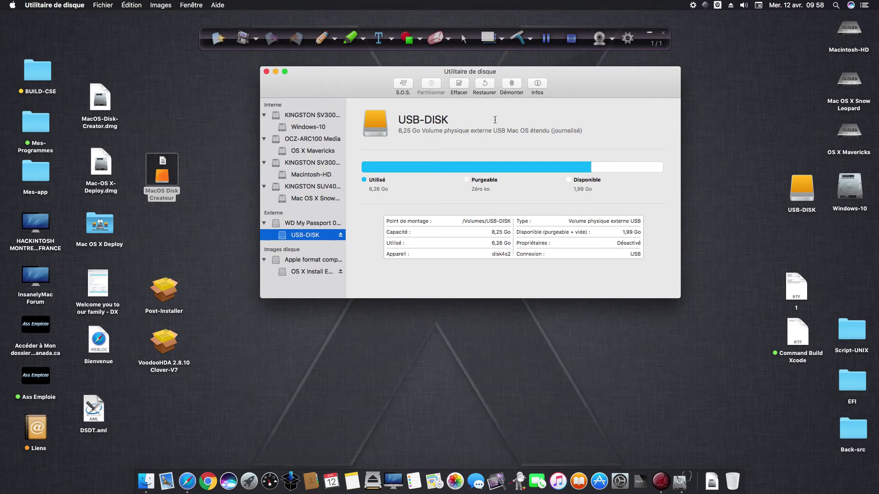
pyautogui.click(511, 89)
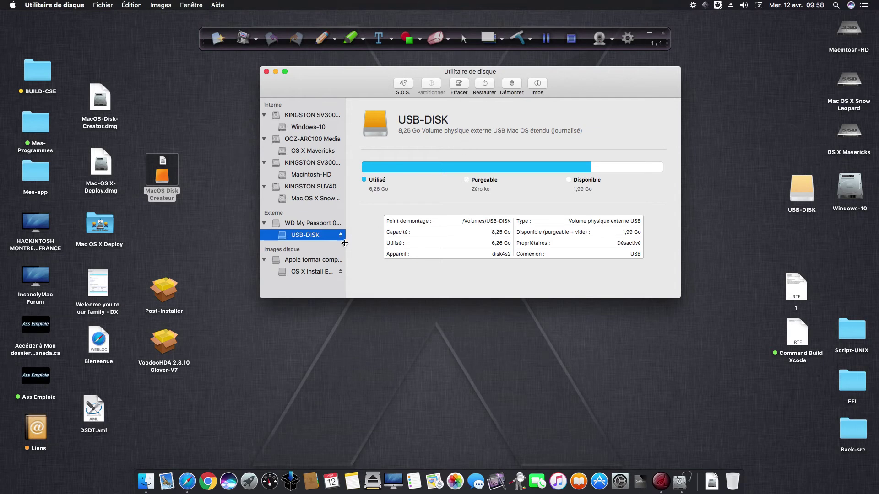
# Erase WD My Passport 0820 Media as USB with Mac OS étendu (journalisé) and a GUID partition table, declining its use for Time Machine.
pyautogui.click(328, 224)
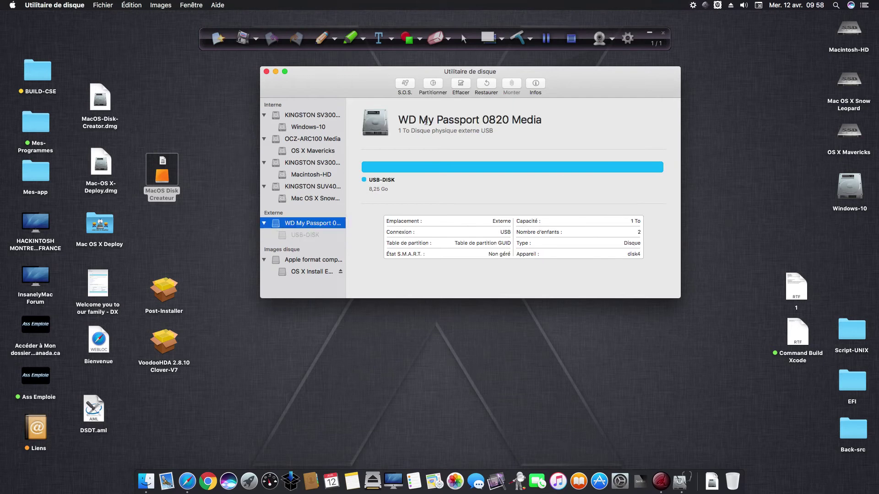
pyautogui.click(459, 85)
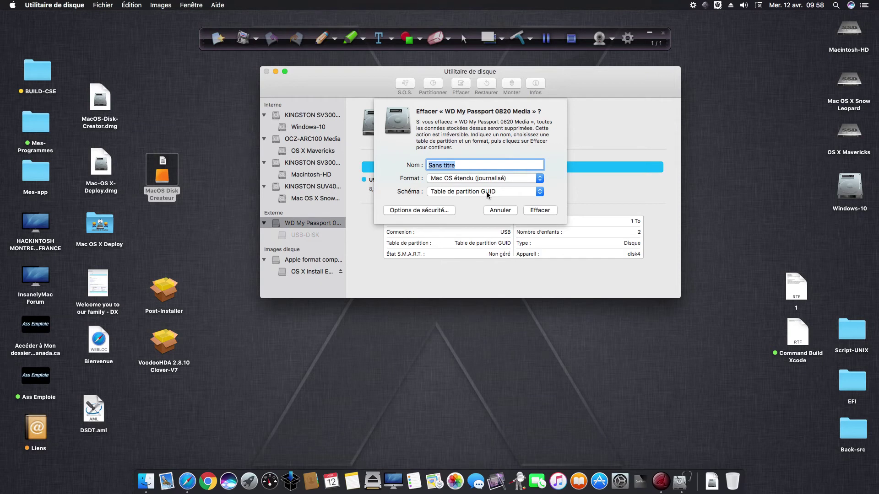
pyautogui.write('USB')
pyautogui.click(542, 212)
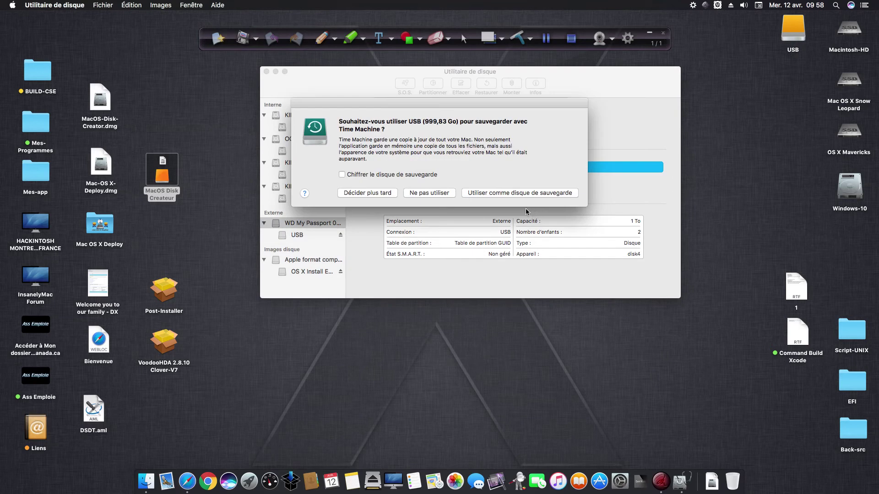
pyautogui.click(440, 195)
pyautogui.click(541, 153)
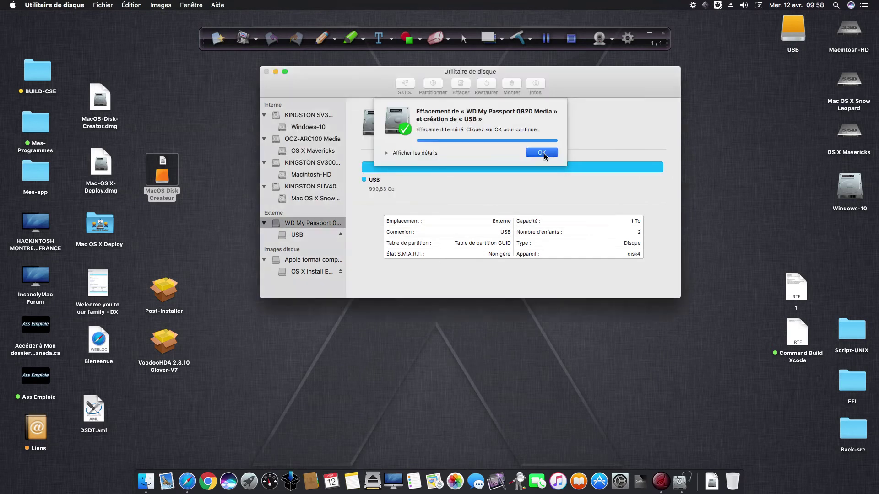
# Close Disk Utility and start the disk image creation, entering the account password to authorise it.
pyautogui.moveTo(337, 70); pyautogui.dragTo(349, 71)
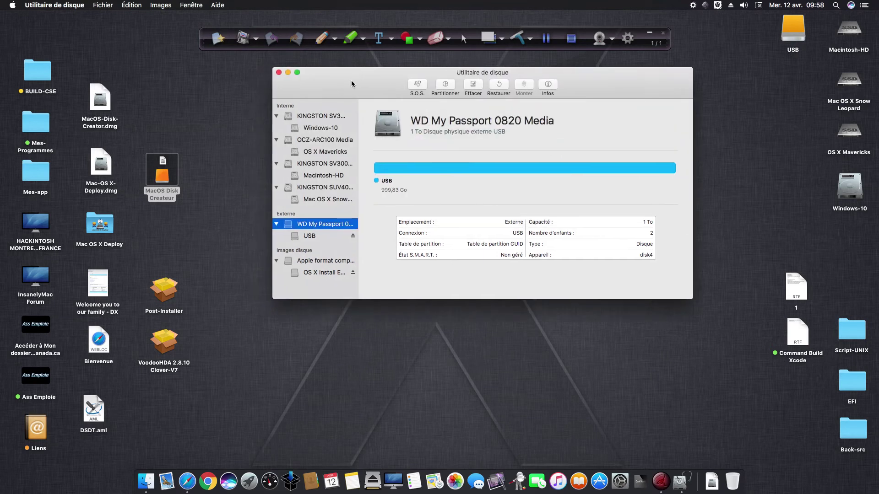
pyautogui.click(279, 73)
pyautogui.moveTo(445, 107); pyautogui.dragTo(446, 107)
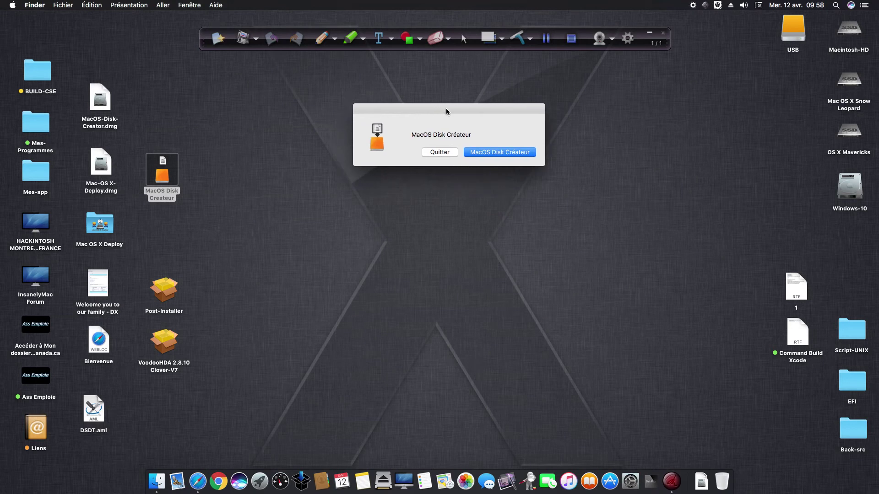
pyautogui.click(485, 153)
pyautogui.write('•••••••')
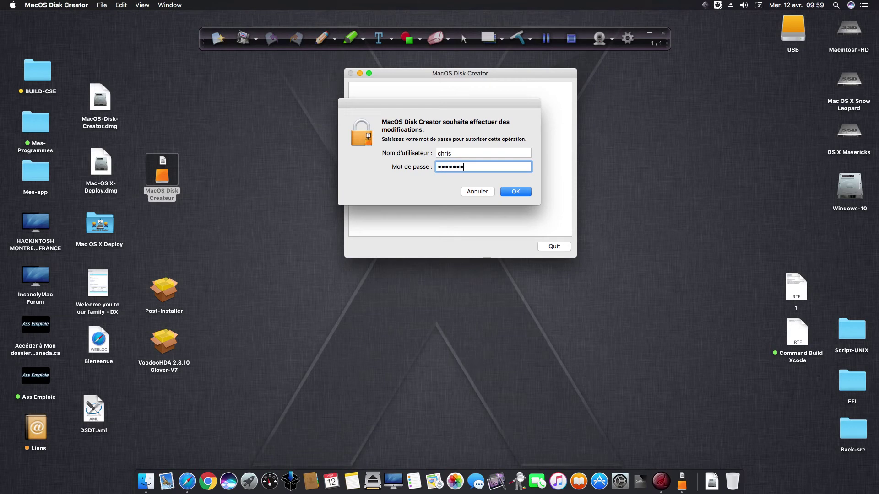
pyautogui.press('Return')
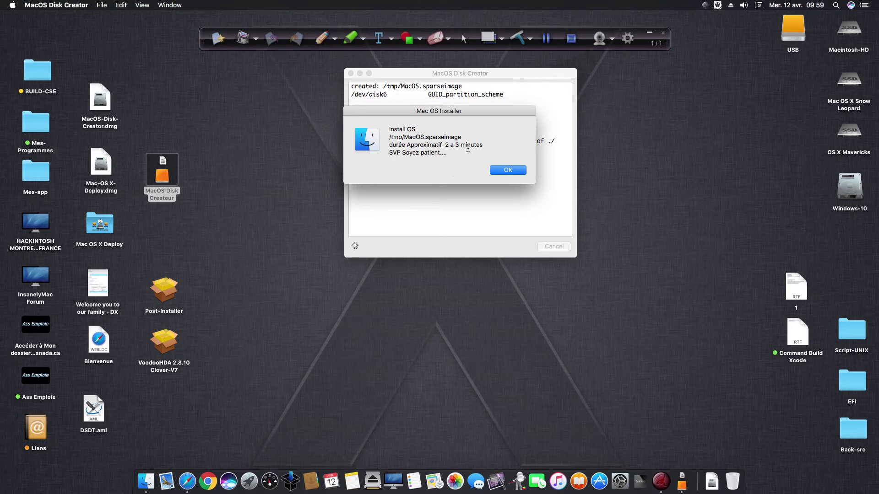
# Accept the OS installation onto /tmp/MacOS.sparseimage and authorise it with the account password.
pyautogui.moveTo(488, 113); pyautogui.dragTo(506, 124)
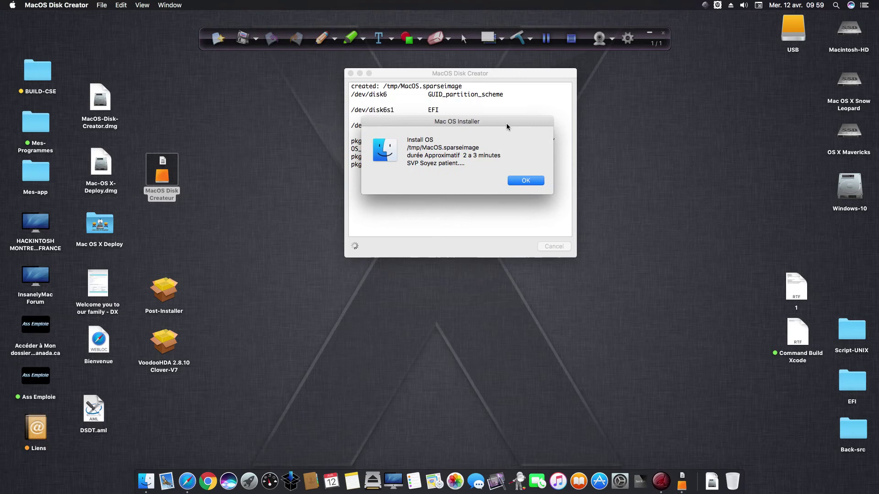
pyautogui.click(526, 181)
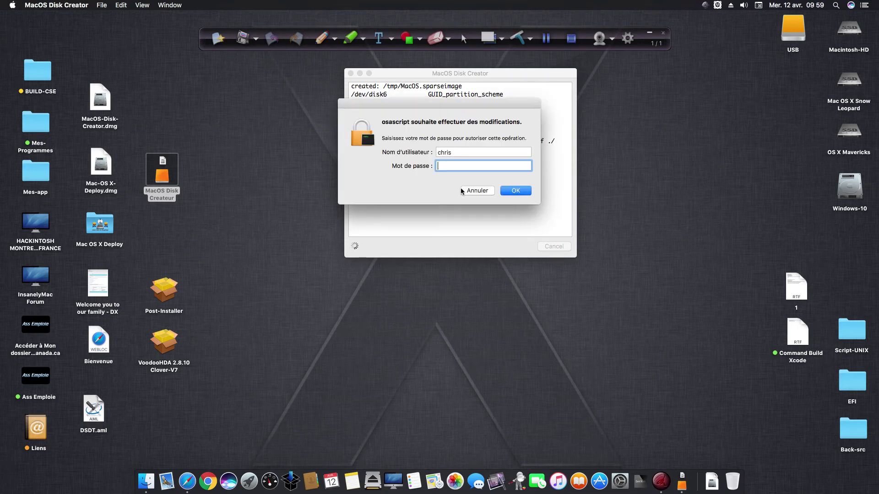
pyautogui.write('•••••••')
pyautogui.press('Return')
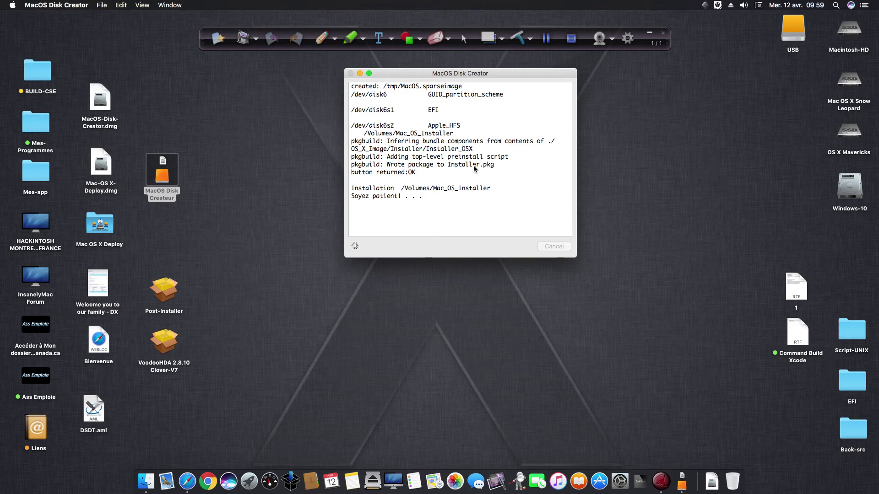
pyautogui.moveTo(532, 73); pyautogui.dragTo(529, 70)
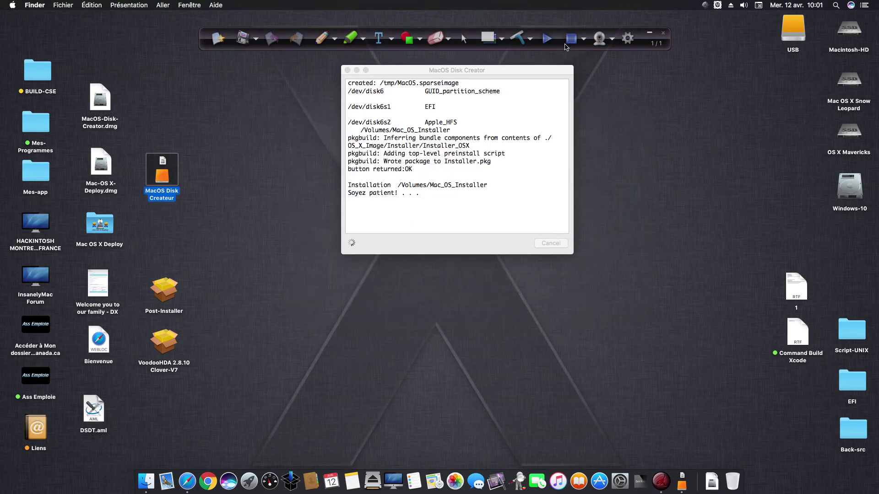
pyautogui.click(547, 38)
pyautogui.moveTo(555, 70); pyautogui.dragTo(552, 73)
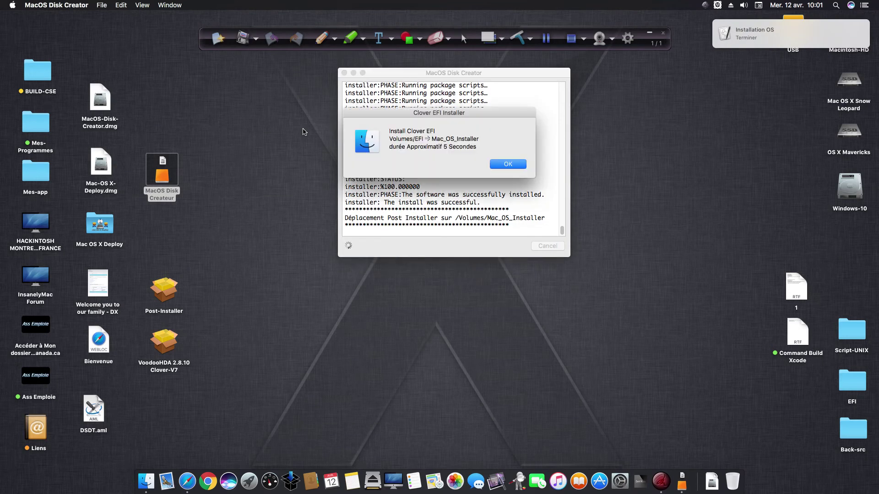
# Accept the Clover EFI installation for Mac_OS_Installer and authorise it with the account password.
pyautogui.moveTo(504, 114); pyautogui.dragTo(514, 116)
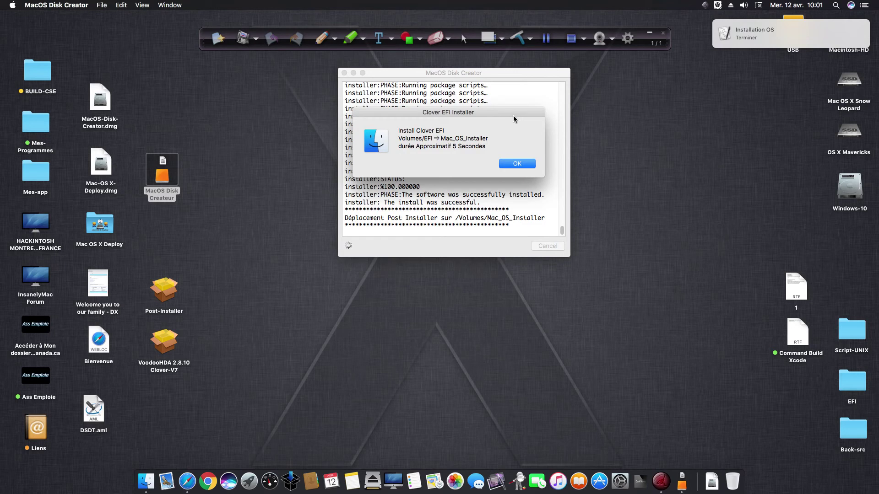
pyautogui.click(519, 163)
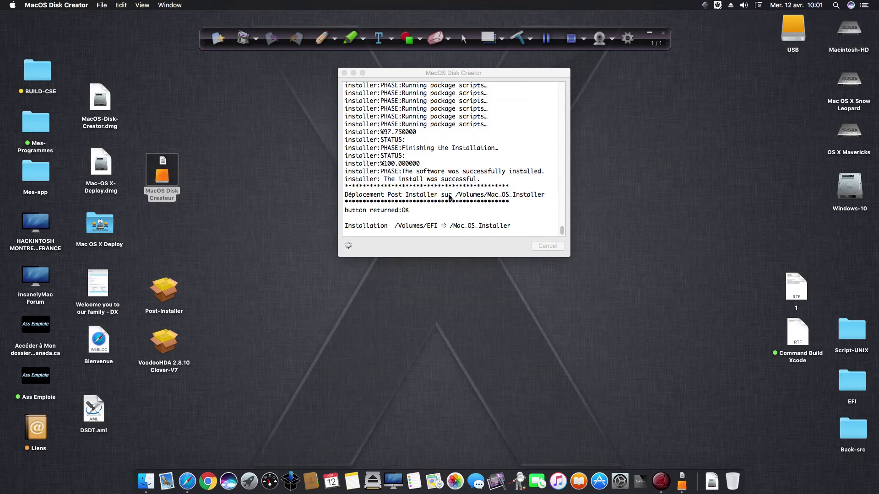
pyautogui.write('•••••••')
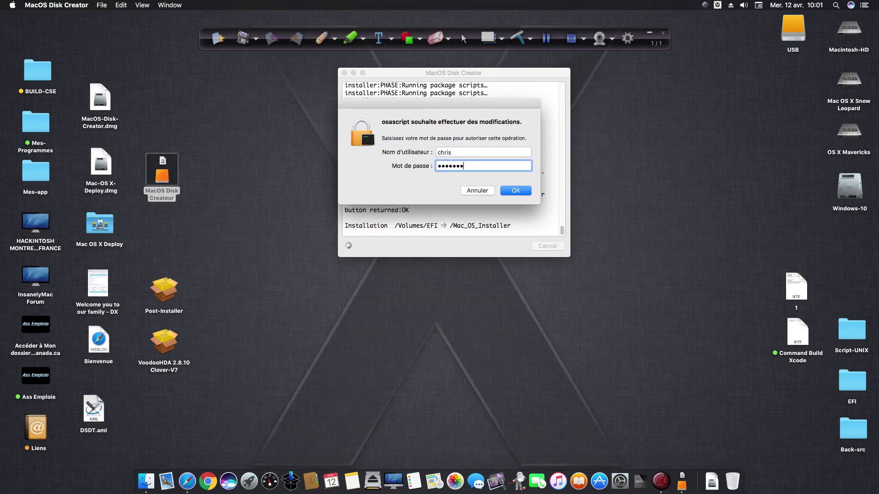
pyautogui.press('Return')
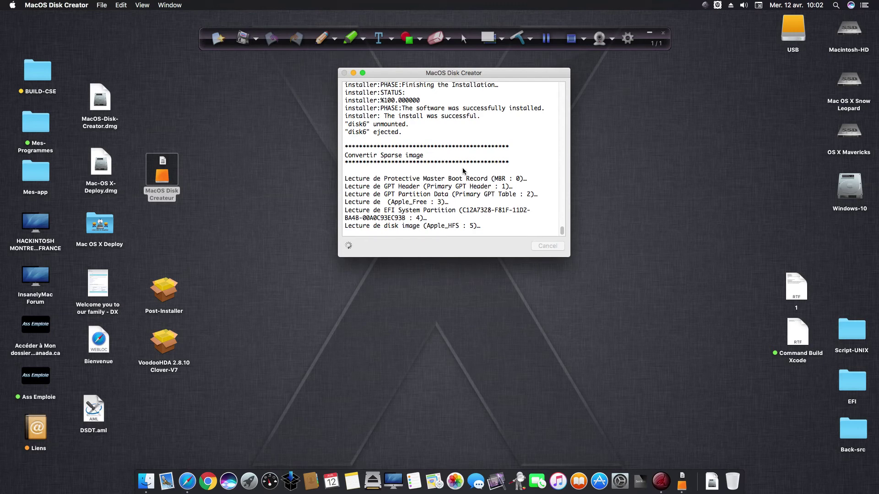
pyautogui.moveTo(530, 73); pyautogui.dragTo(530, 71)
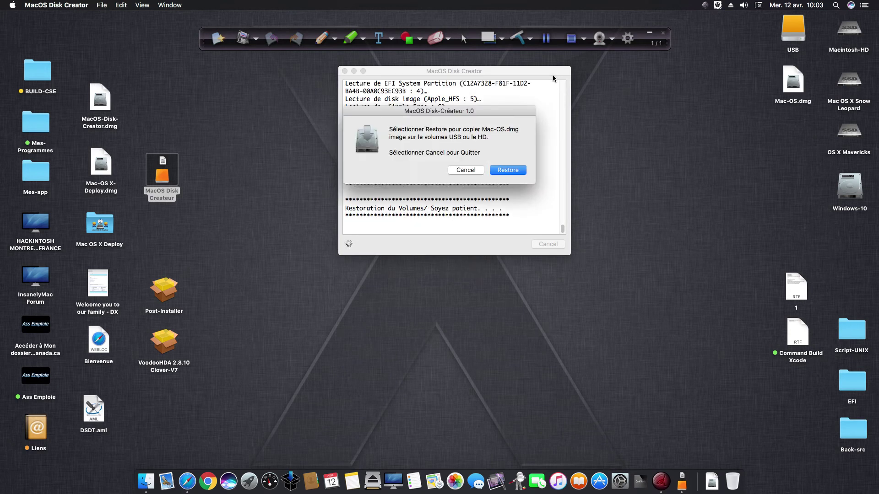
# Choose to restore the image, selecting Mac-OS.dmg on the desktop as source and the USB volume as destination.
pyautogui.moveTo(514, 114); pyautogui.dragTo(526, 103)
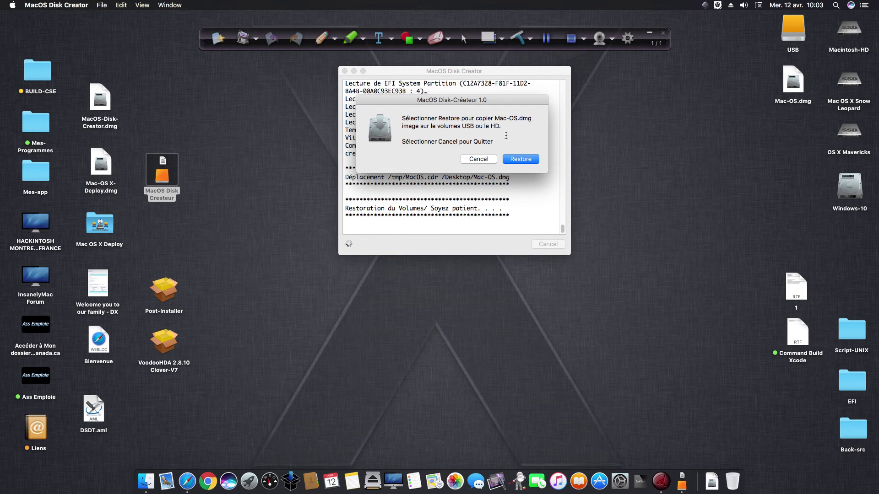
pyautogui.click(520, 160)
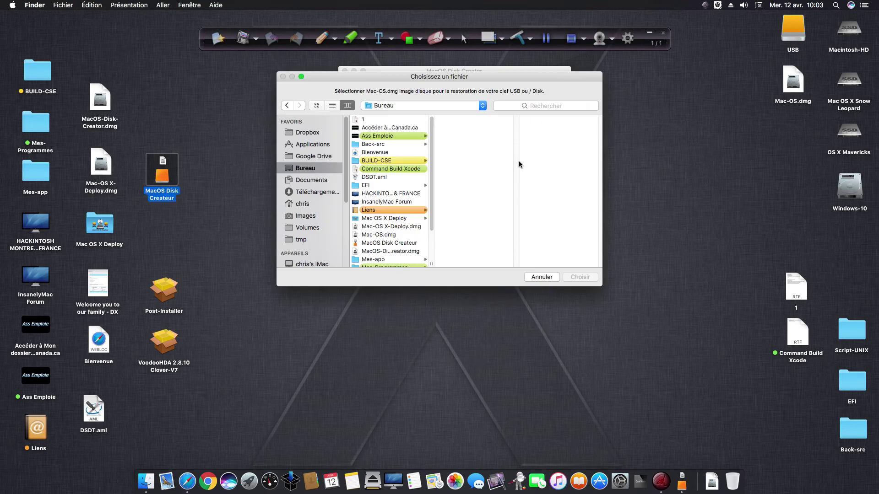
pyautogui.scroll(-3, 396, 197)
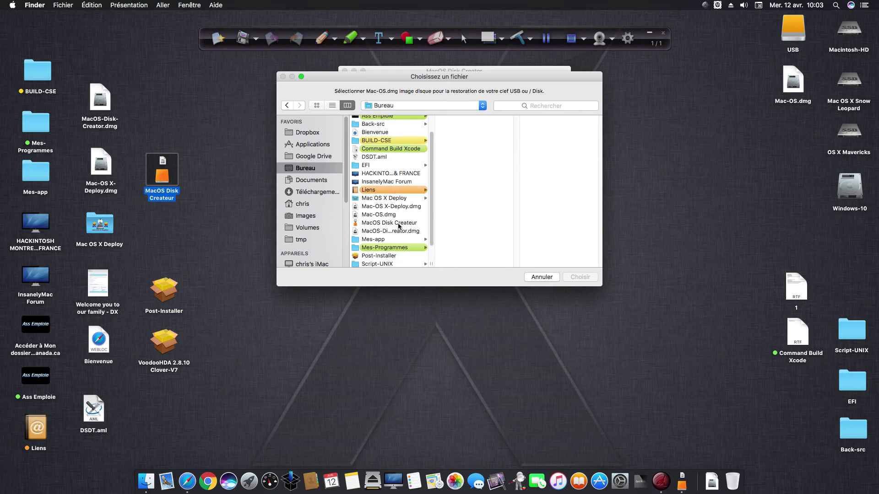
pyautogui.click(393, 215)
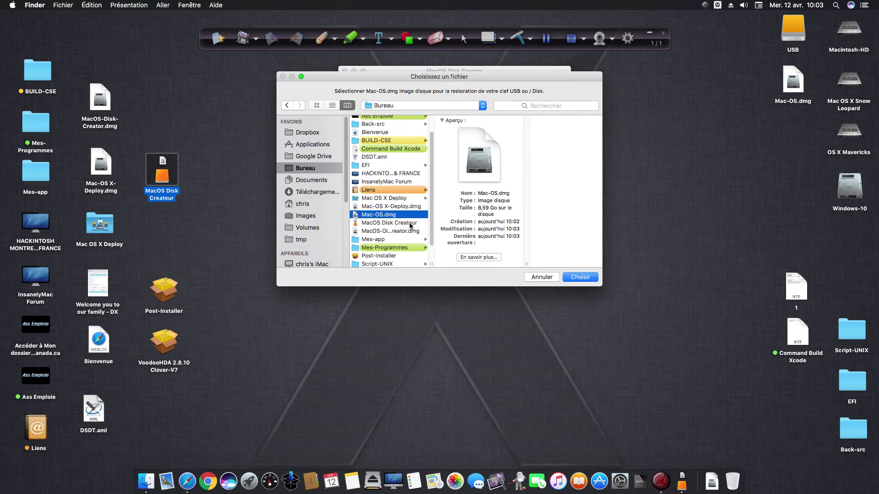
pyautogui.click(586, 280)
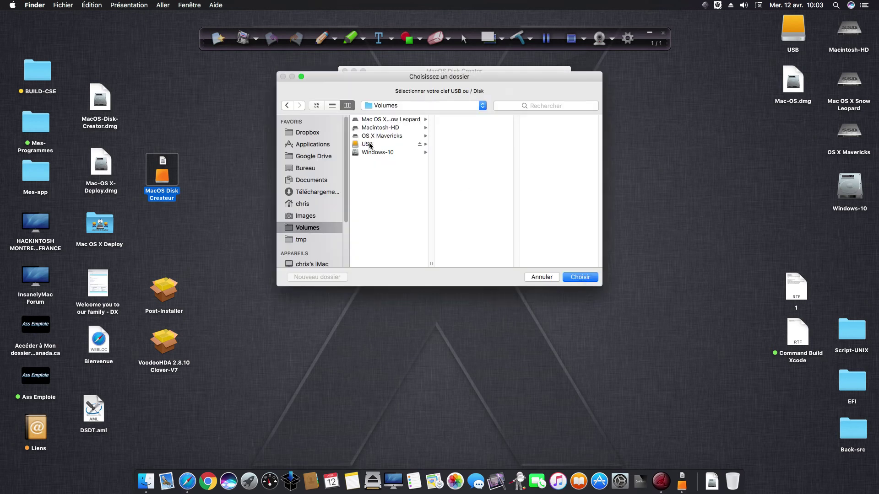
pyautogui.click(369, 145)
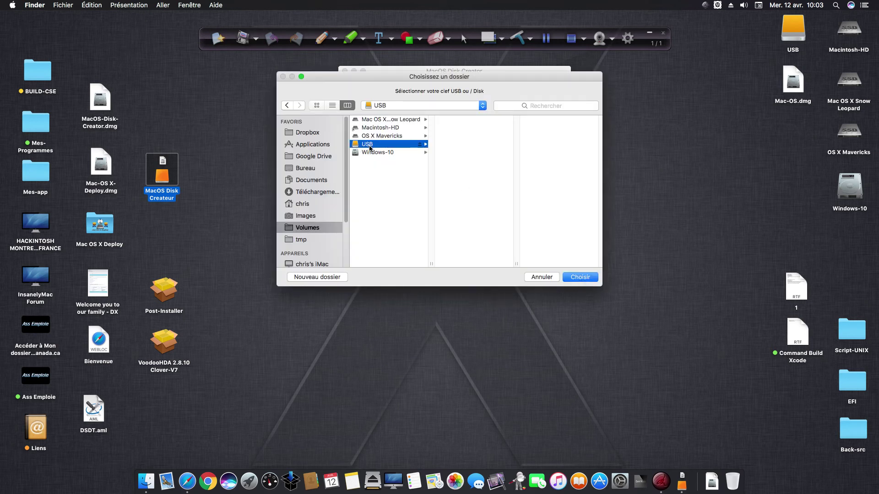
pyautogui.click(580, 277)
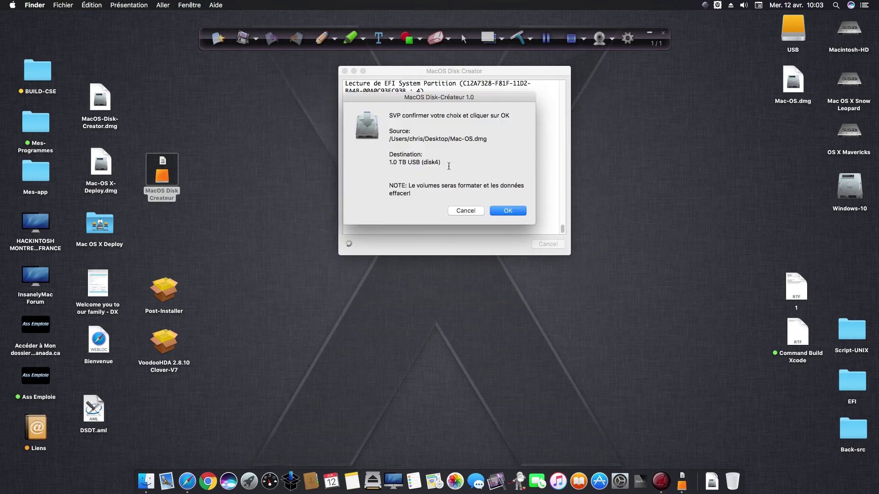
# Review the source image and destination disk, confirm the restore, and authorise it with the account password.
pyautogui.moveTo(393, 116); pyautogui.dragTo(397, 134)
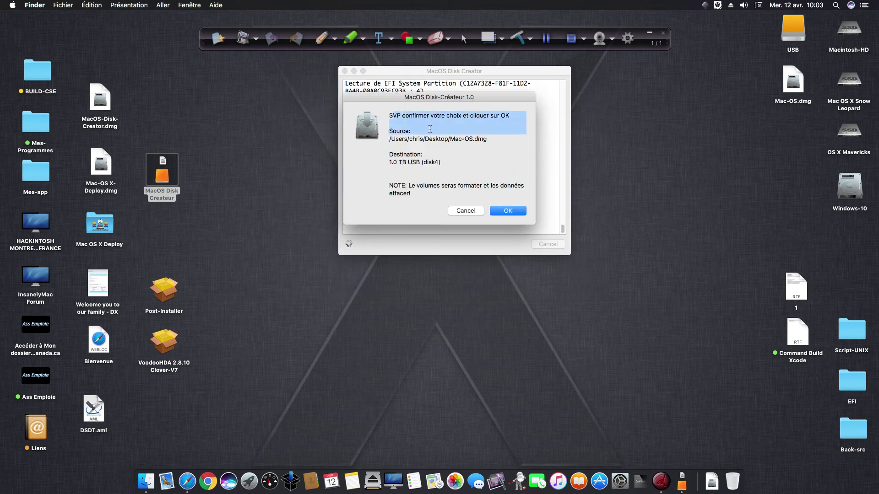
pyautogui.click(389, 136)
pyautogui.moveTo(489, 139); pyautogui.dragTo(389, 139)
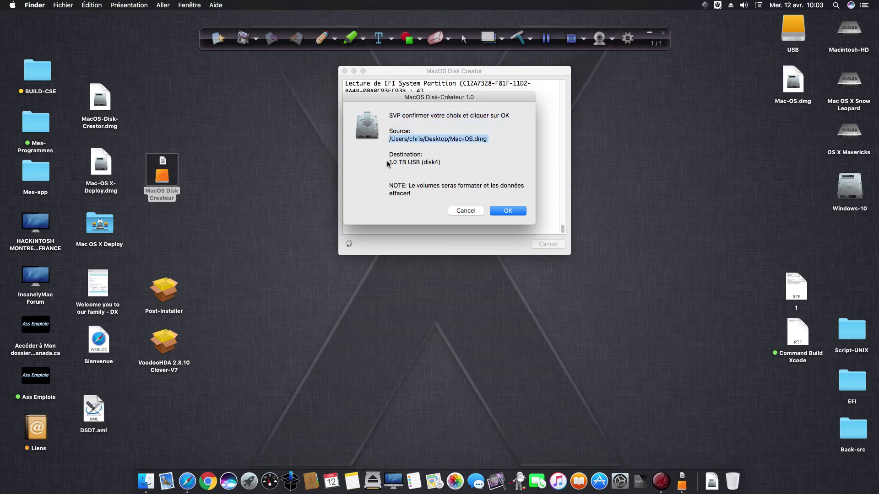
pyautogui.moveTo(388, 163); pyautogui.dragTo(448, 162)
pyautogui.click(447, 162)
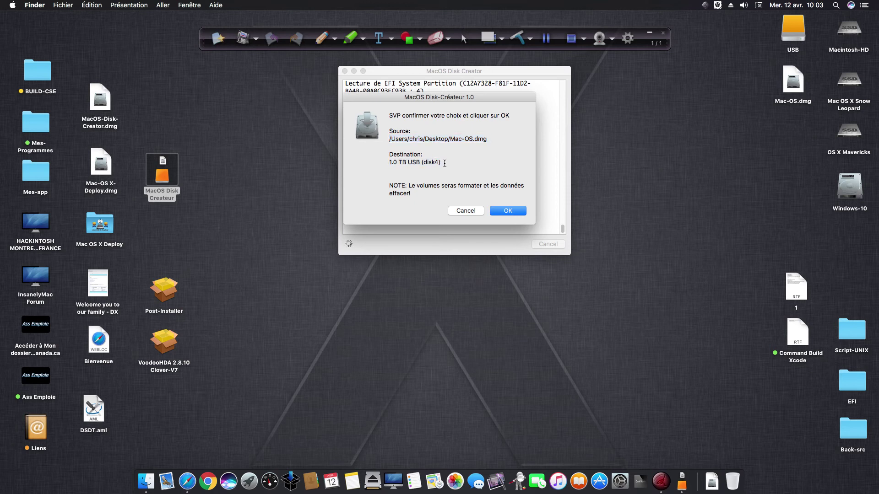
pyautogui.click(507, 211)
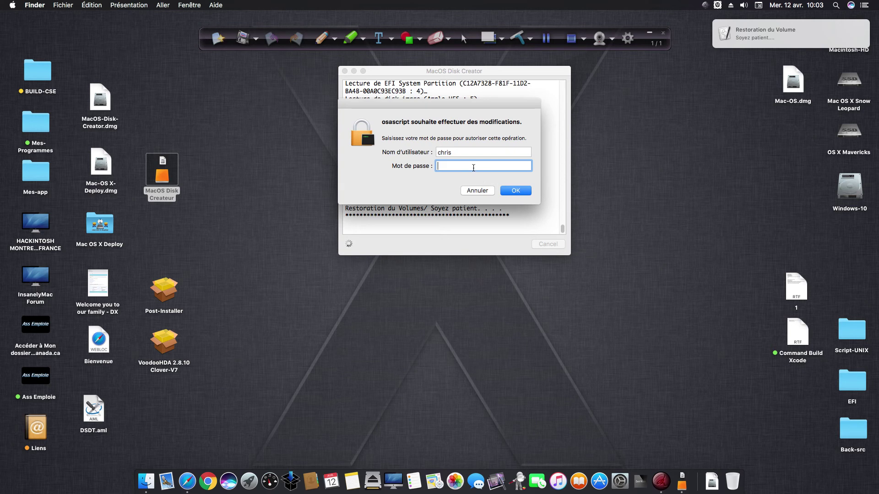
pyautogui.write('•••••••')
pyautogui.press('Return')
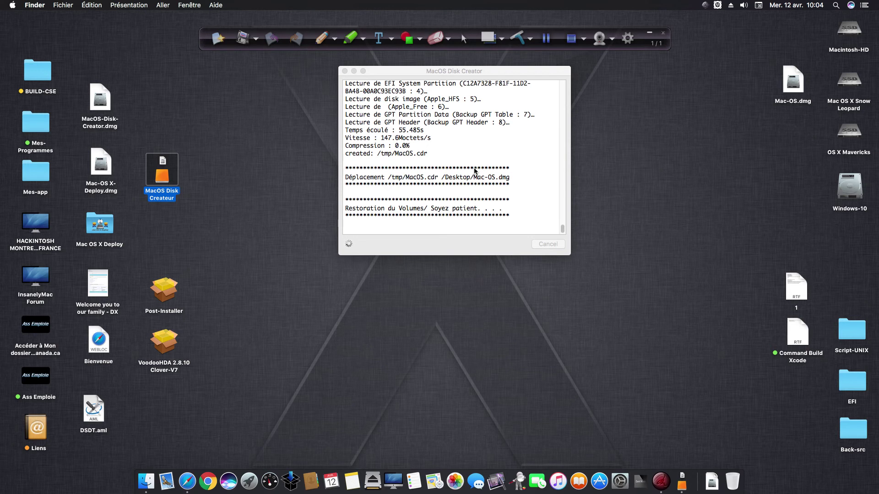
# Reposition the progress window during the restore and acknowledge the restore completion dialog.
pyautogui.moveTo(522, 70); pyautogui.dragTo(524, 80)
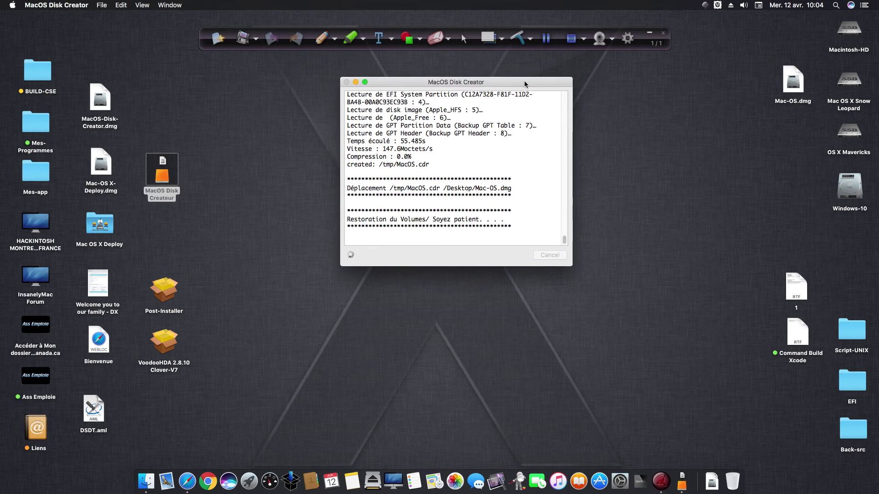
pyautogui.moveTo(524, 81); pyautogui.dragTo(521, 76)
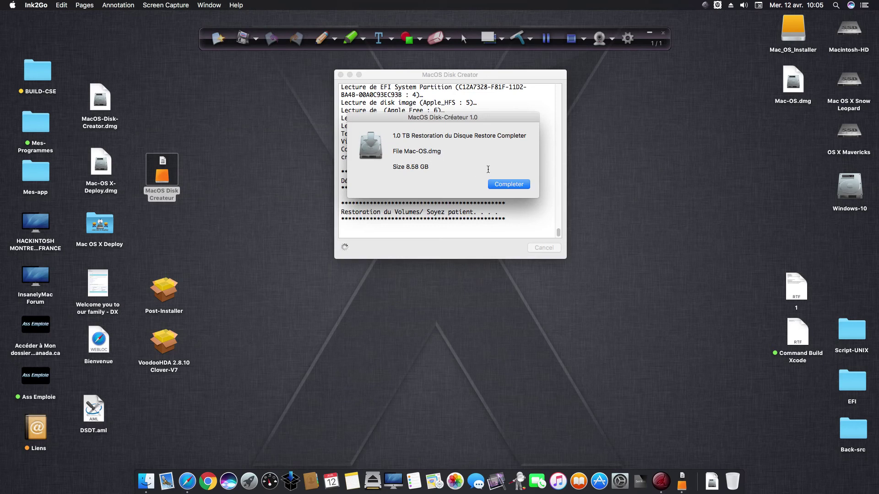
pyautogui.click(508, 185)
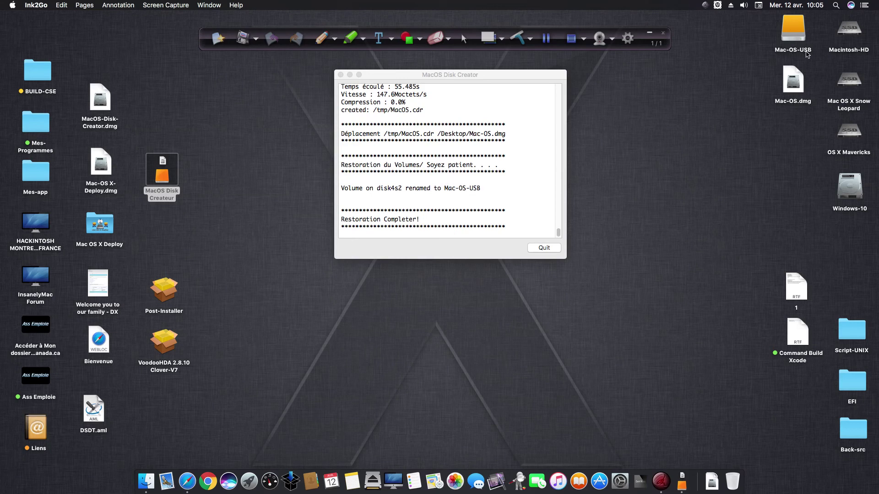
# Save the output log to the Desktop as MacOS Disk Creator-Output.txt.
pyautogui.click(551, 78)
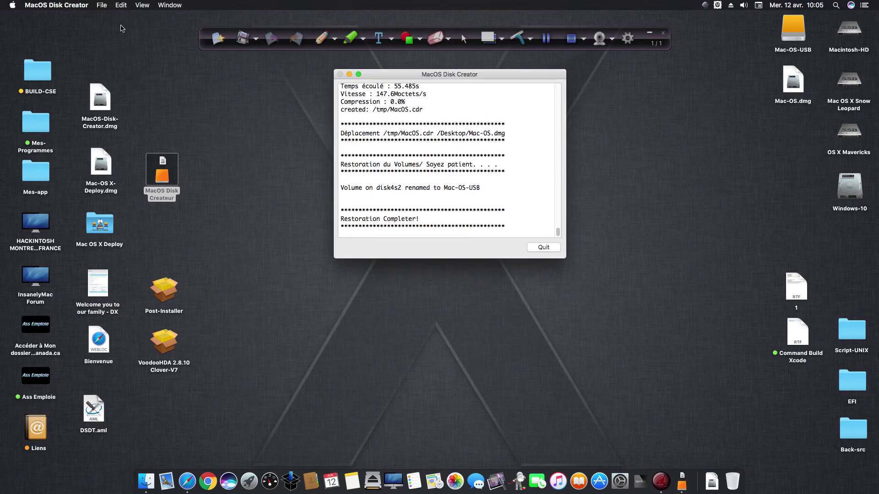
pyautogui.click(102, 5)
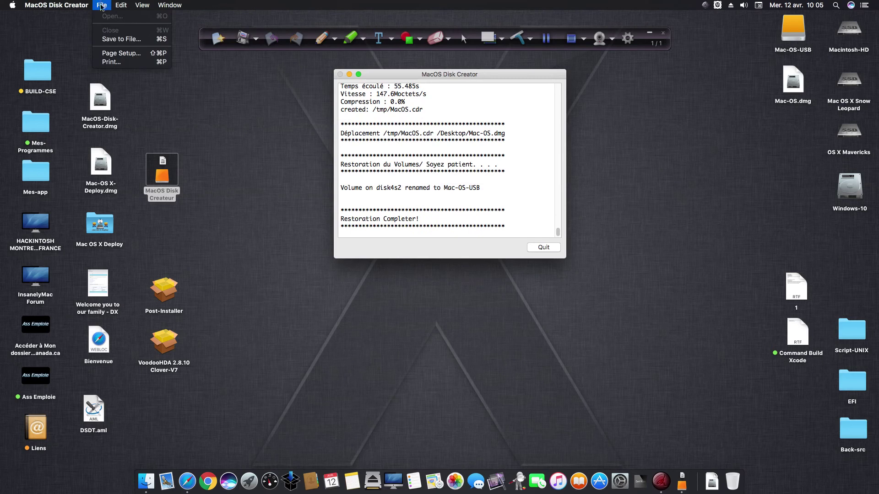
pyautogui.click(115, 42)
pyautogui.click(435, 155)
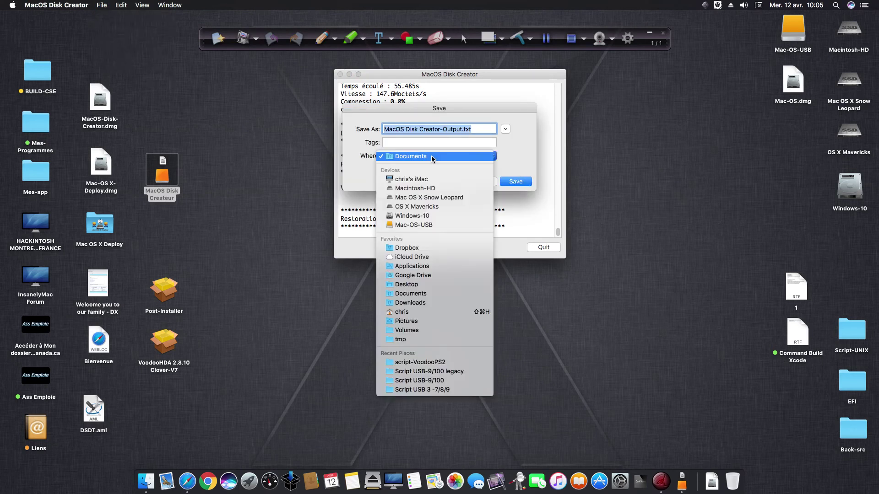
pyautogui.click(458, 284)
pyautogui.click(515, 182)
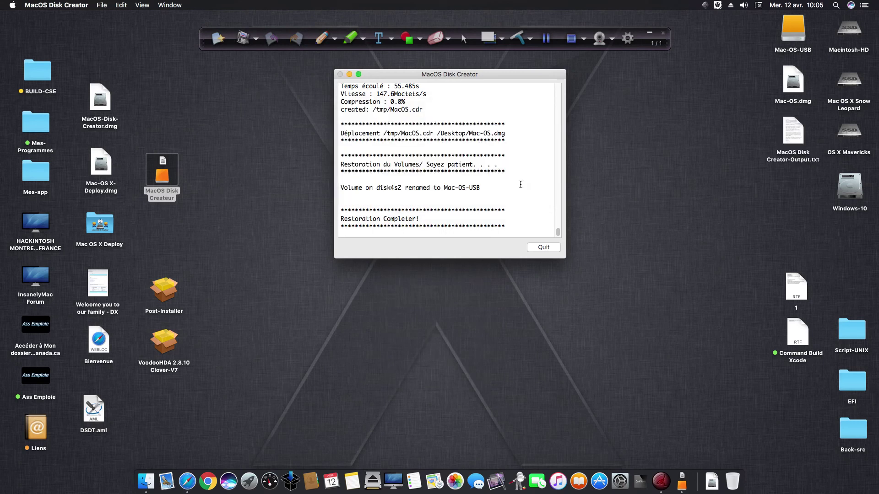
# Move the MacOS Disk Creator-Output.txt icon beside the RTF file named 1 and quit MacOS Disk Creator.
pyautogui.moveTo(792, 151); pyautogui.dragTo(726, 306)
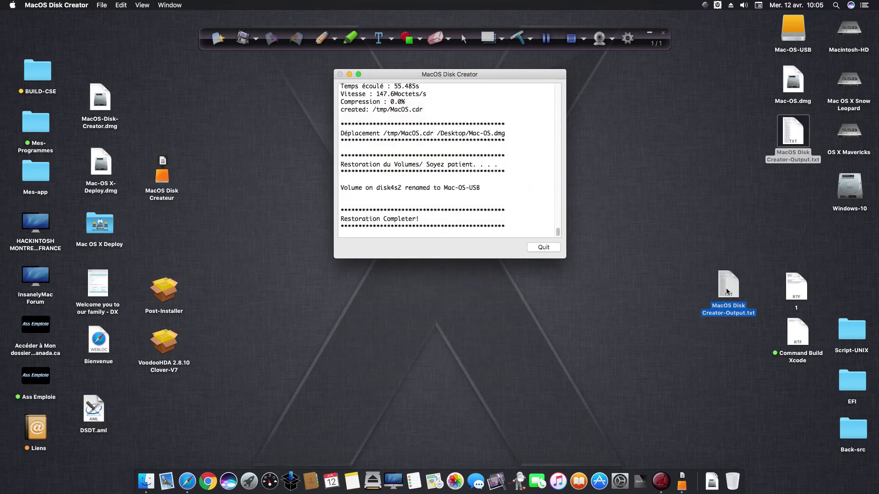
pyautogui.click(545, 211)
# Open MacOS Disk Creator-Output.txt, review the installation and restore log through to its end, and close it.
pyautogui.doubleClick(729, 286)
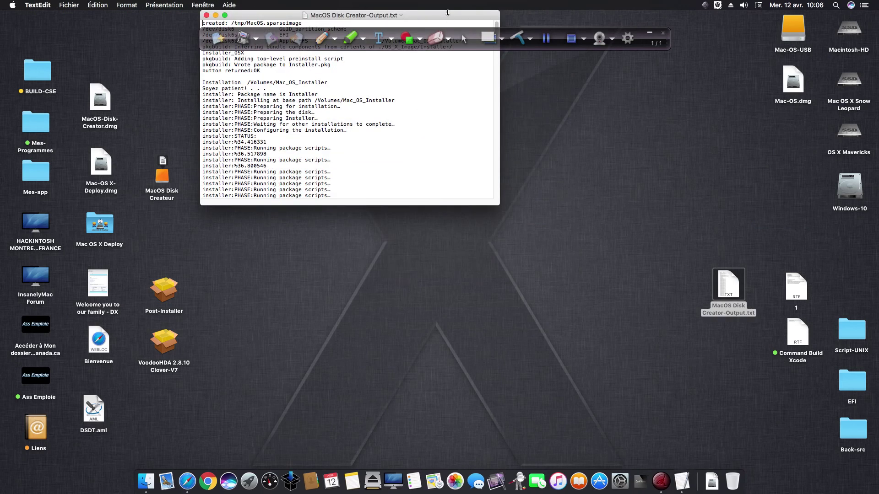
pyautogui.moveTo(448, 13); pyautogui.dragTo(510, 108)
pyautogui.moveTo(559, 126); pyautogui.dragTo(548, 259)
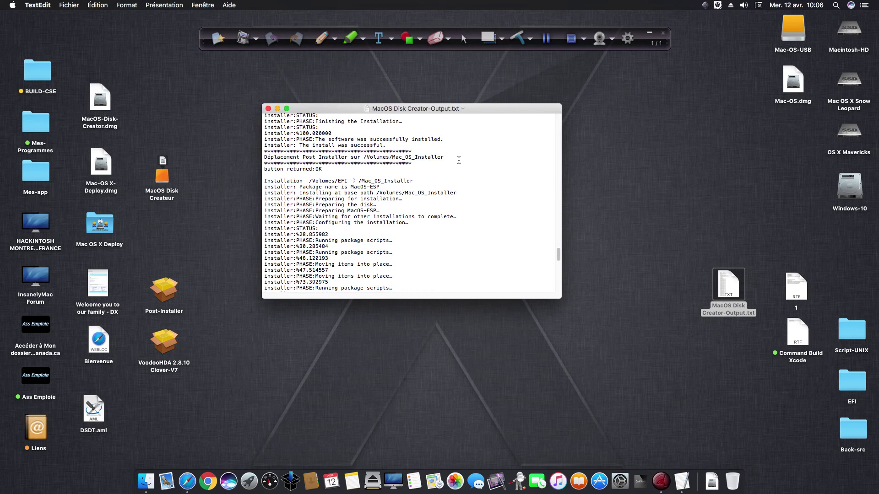
pyautogui.scroll(-10, 459, 160)
pyautogui.scroll(-8, 459, 160)
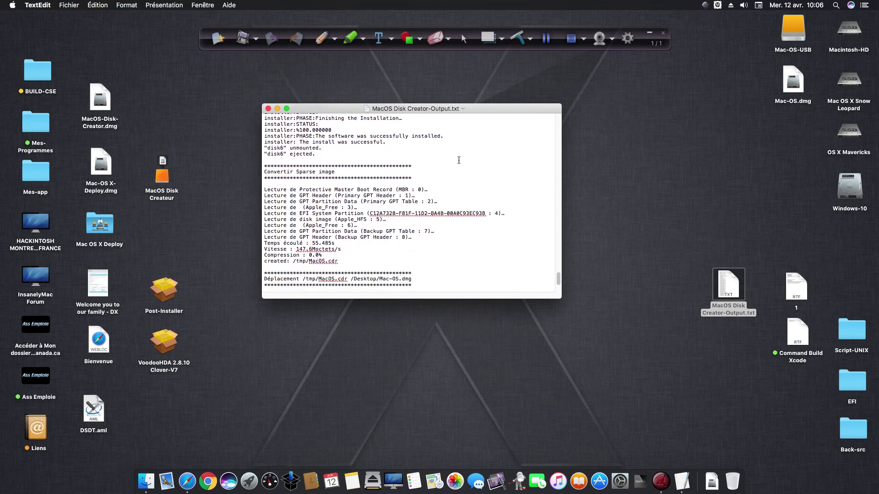
pyautogui.scroll(-4, 459, 160)
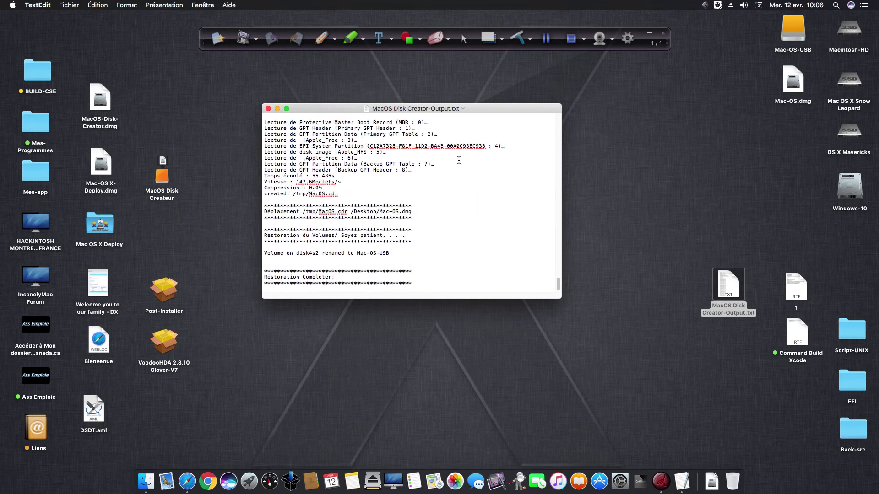
pyautogui.click(268, 109)
# Open the Mac-OS-USB volume and examine the installer files restored to it.
pyautogui.click(790, 90)
pyautogui.doubleClick(792, 35)
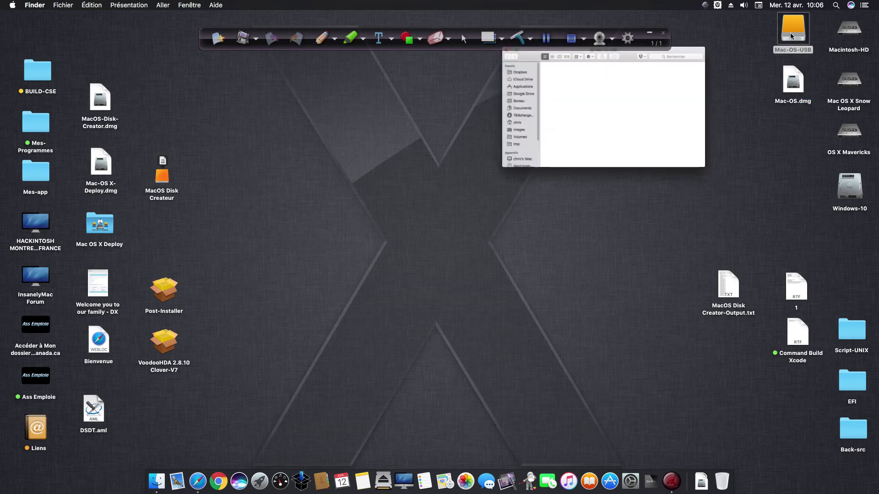
pyautogui.moveTo(316, 91); pyautogui.dragTo(365, 100)
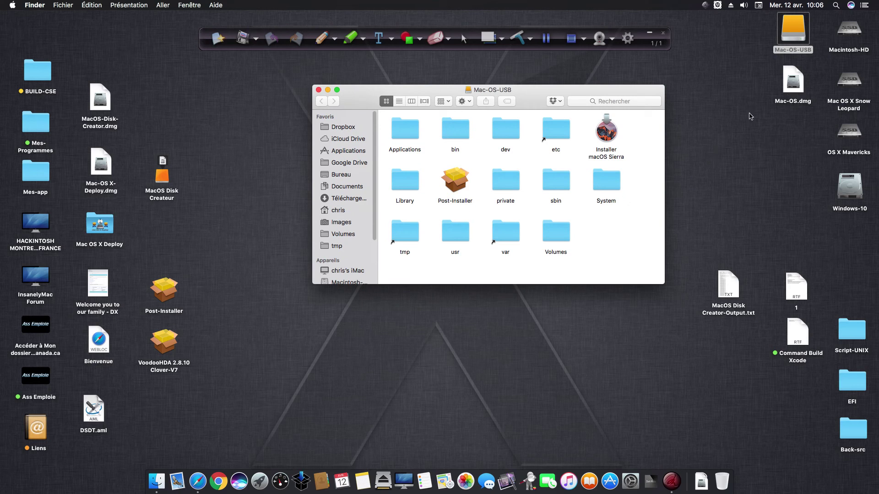
pyautogui.moveTo(359, 103); pyautogui.dragTo(360, 109)
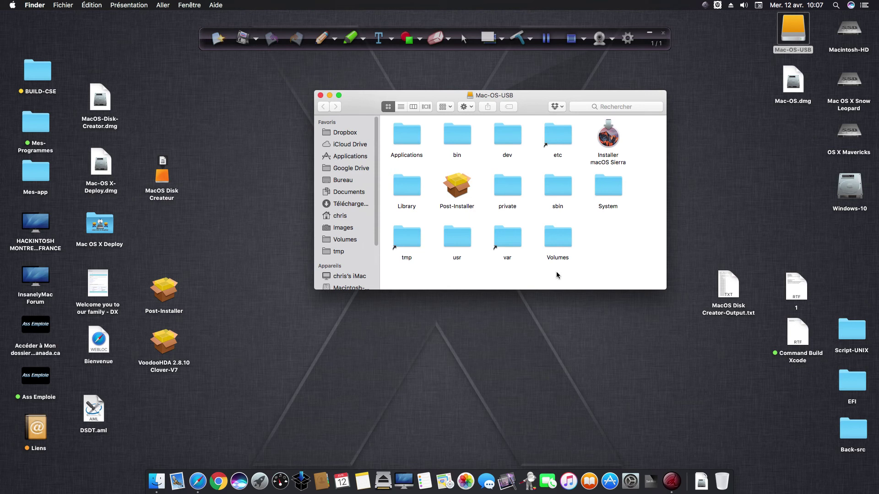
# Copy the Post-Installer package from the Mac-OS-USB volume and close the volume's window.
pyautogui.rightClick(464, 190)
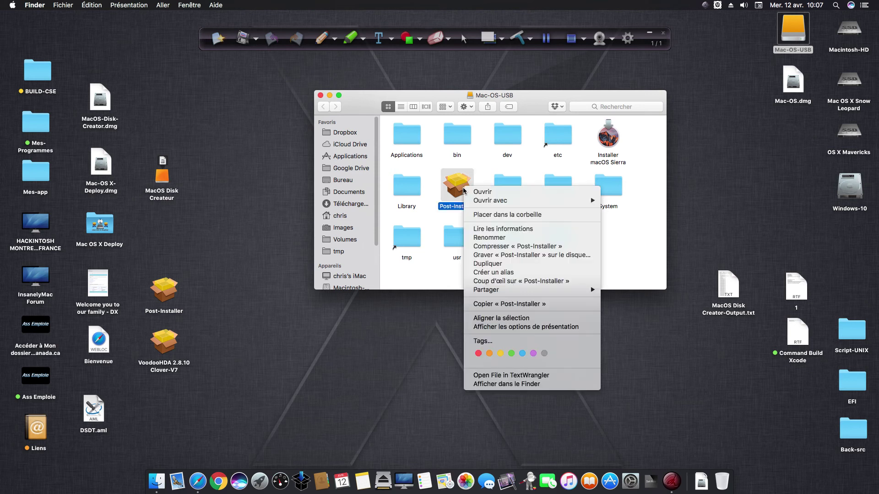
pyautogui.click(485, 303)
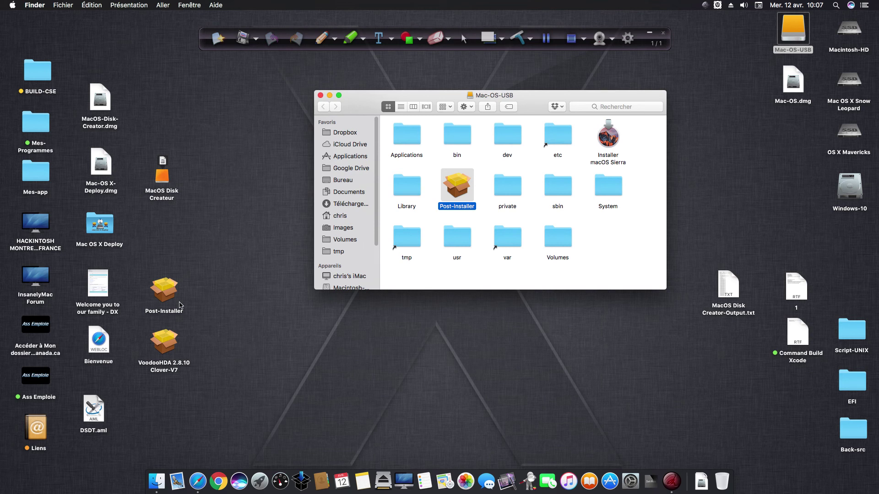
pyautogui.moveTo(359, 110); pyautogui.dragTo(346, 106)
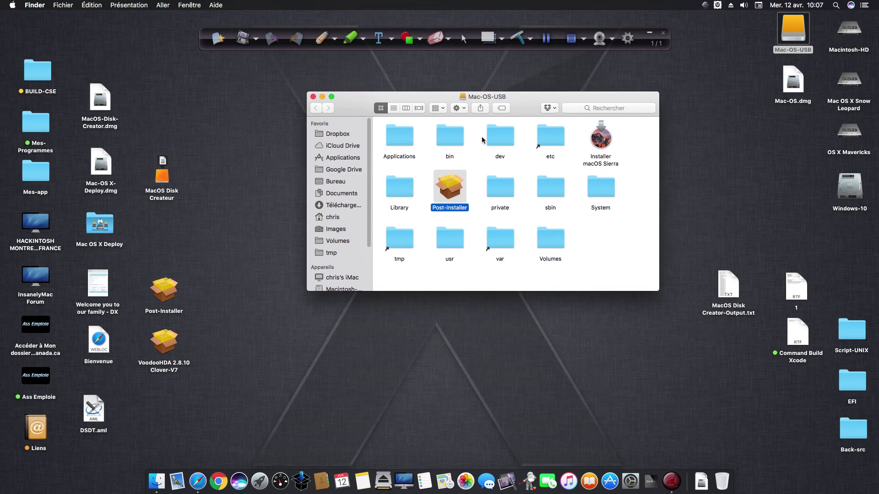
pyautogui.click(313, 96)
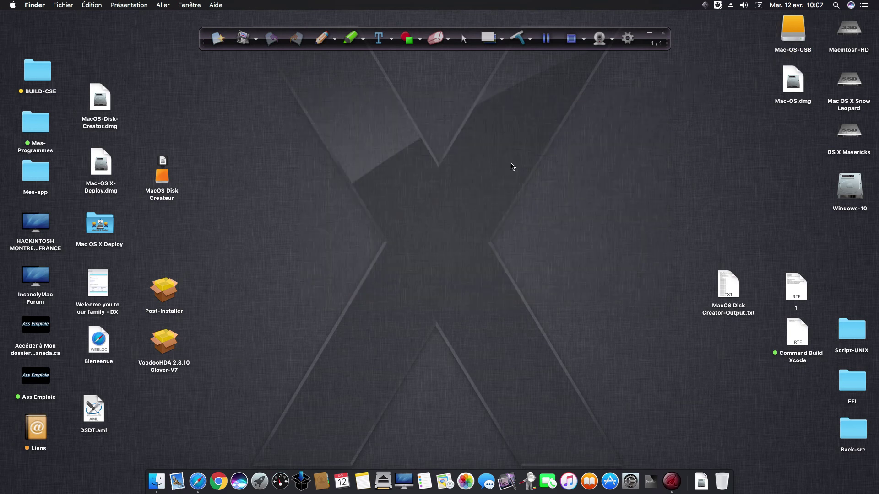
# Mount the EFI partition of USB : My Passport 0820 with EFI Mounter and close the utility.
pyautogui.click(382, 471)
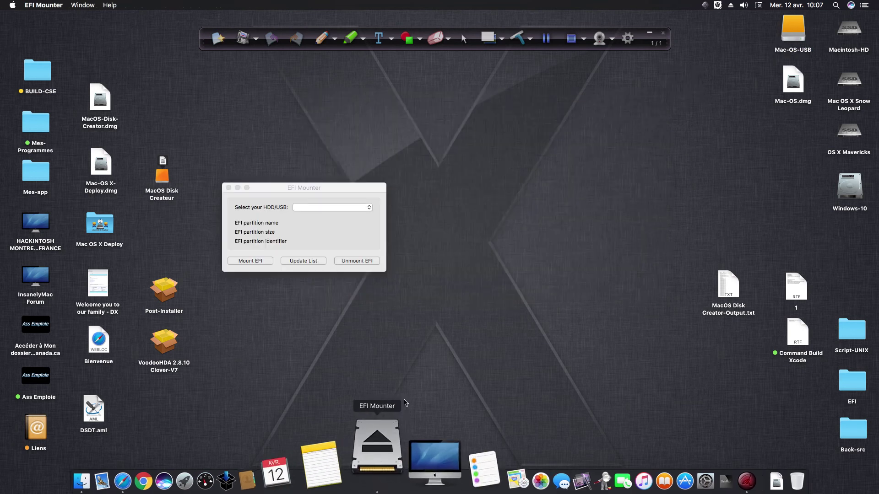
pyautogui.moveTo(358, 188); pyautogui.dragTo(497, 140)
pyautogui.click(474, 160)
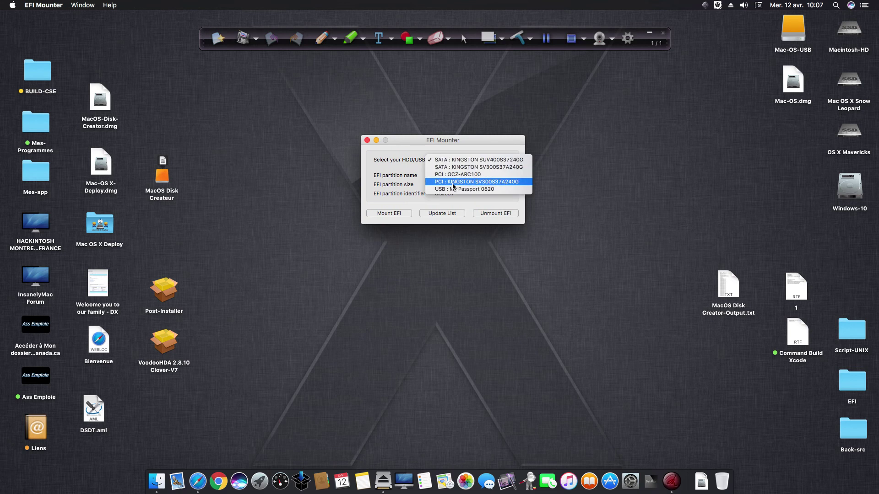
pyautogui.click(448, 189)
pyautogui.click(400, 214)
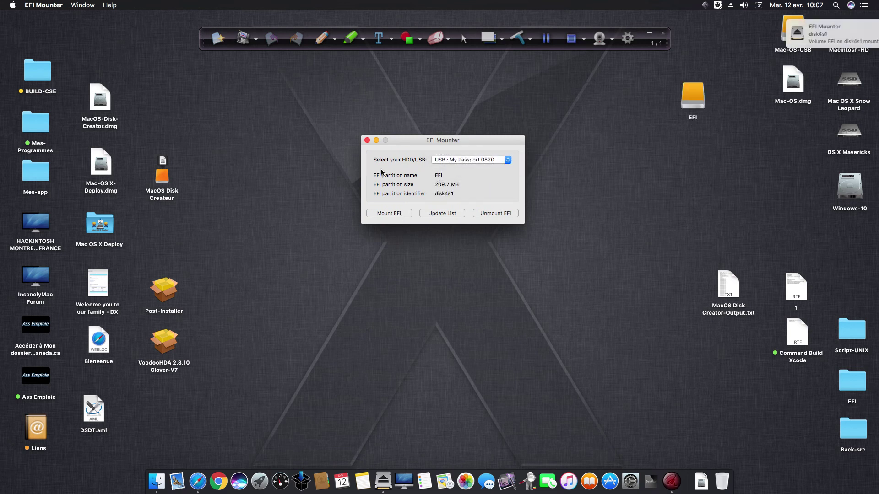
pyautogui.click(366, 140)
# Move the mounted EFI volume's icon below Mac-OS.dmg on the desktop and open the volume.
pyautogui.moveTo(691, 101); pyautogui.dragTo(797, 146)
pyautogui.doubleClick(796, 146)
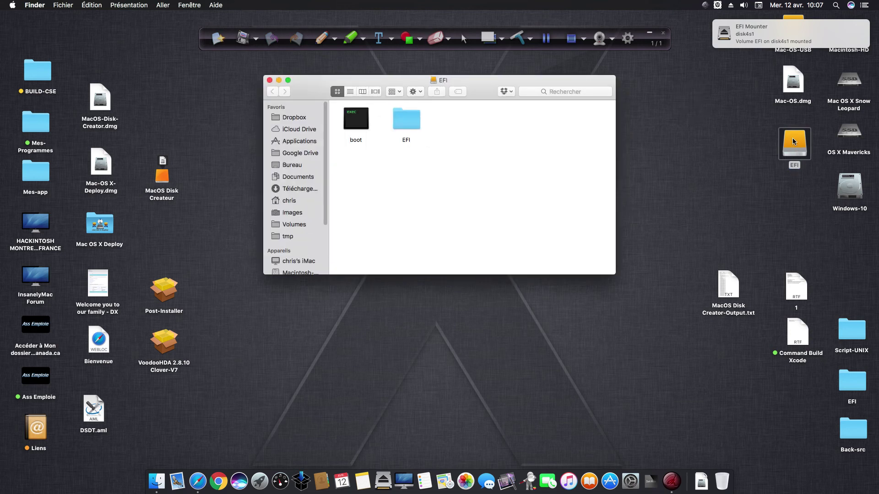
# Open Clover_Install_Log.txt from the volume's EFI folder, read through the disk and boot stage entries, and close it.
pyautogui.doubleClick(410, 121)
pyautogui.click(461, 132)
pyautogui.doubleClick(463, 134)
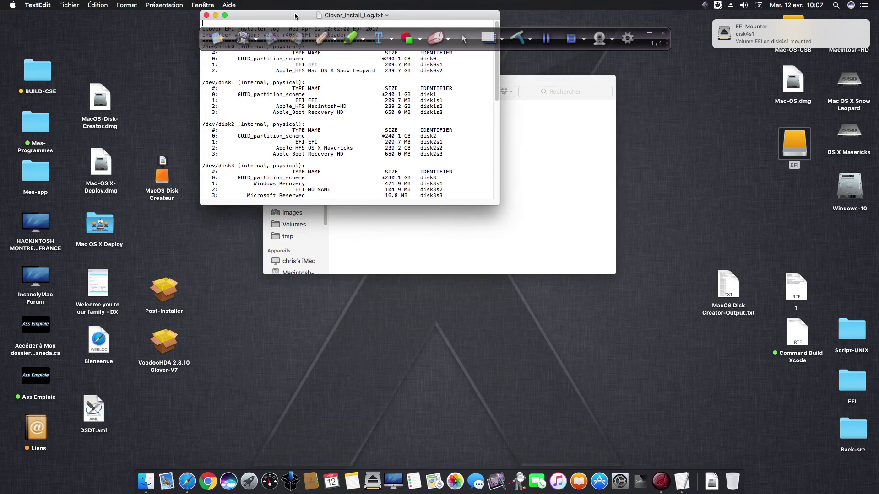
pyautogui.moveTo(305, 14); pyautogui.dragTo(386, 128)
pyautogui.scroll(-15, 366, 188)
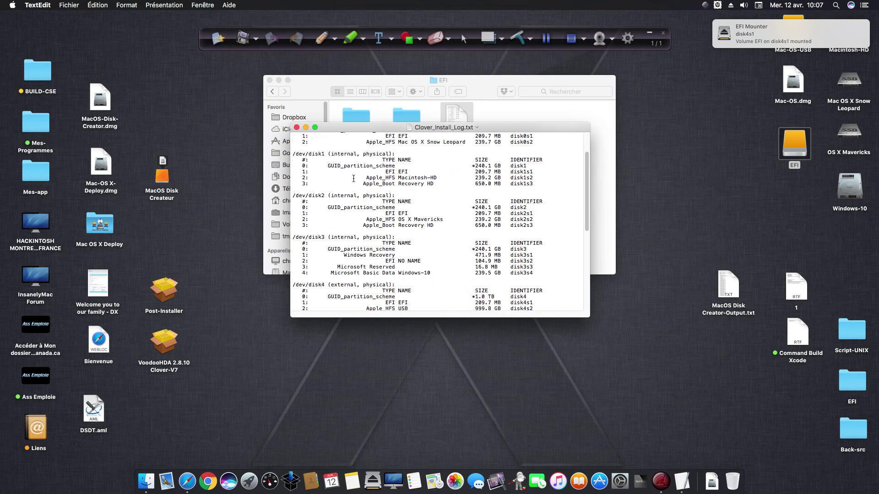
pyautogui.scroll(15, 353, 178)
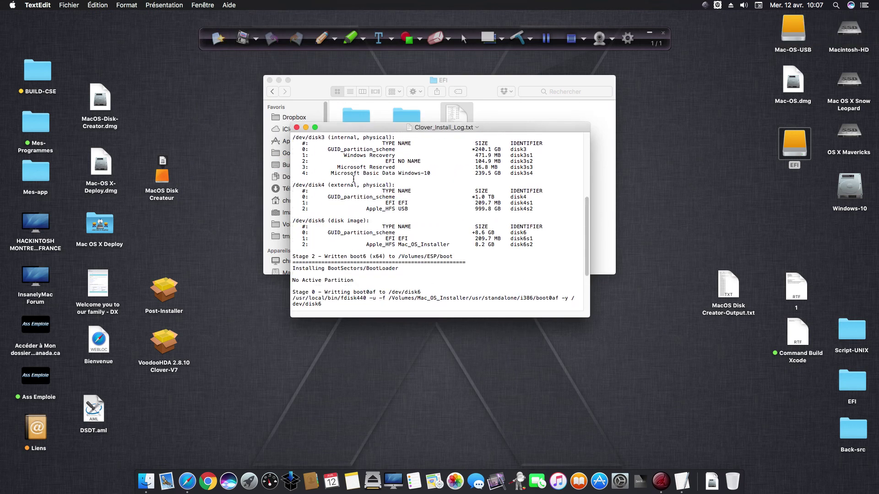
pyautogui.click(297, 127)
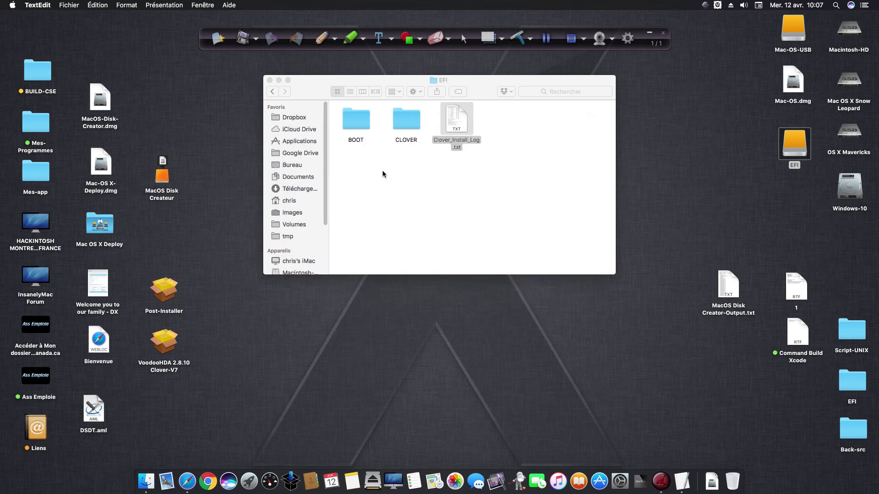
# Open the CLOVER folder, go into kexts and its 10.12 folder, and examine the kexts stored there.
pyautogui.click(404, 125)
pyautogui.doubleClick(405, 124)
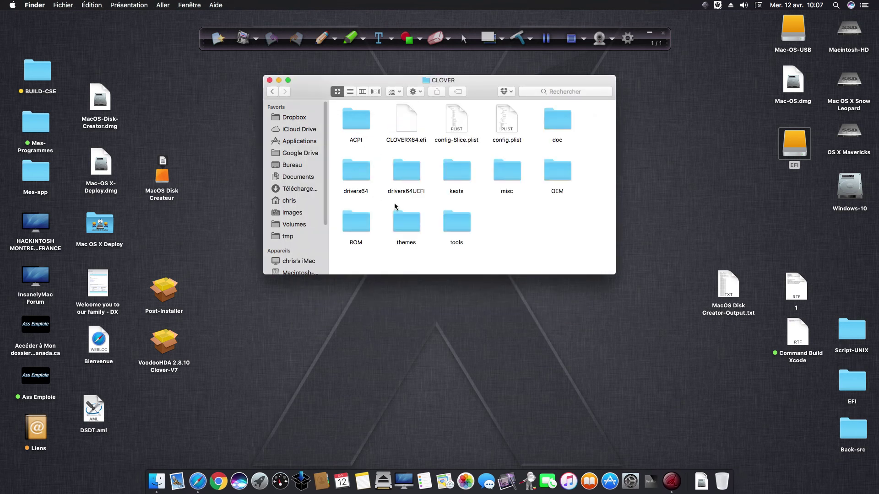
pyautogui.click(511, 129)
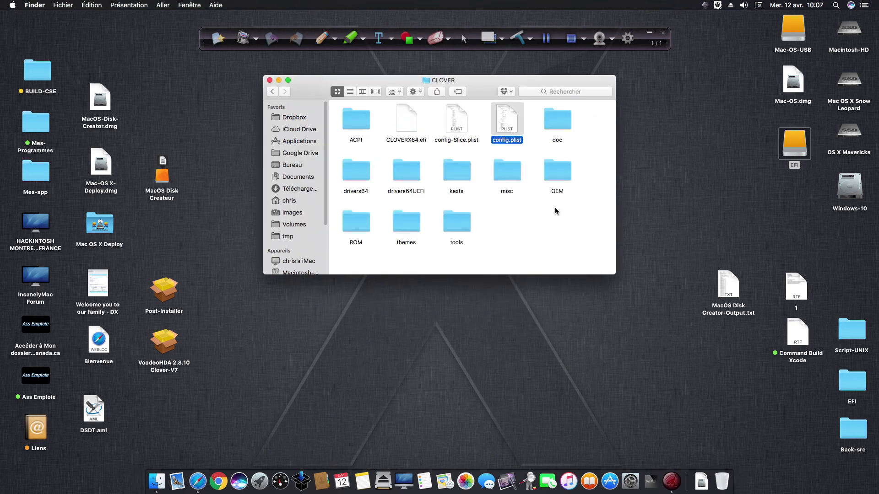
pyautogui.doubleClick(460, 170)
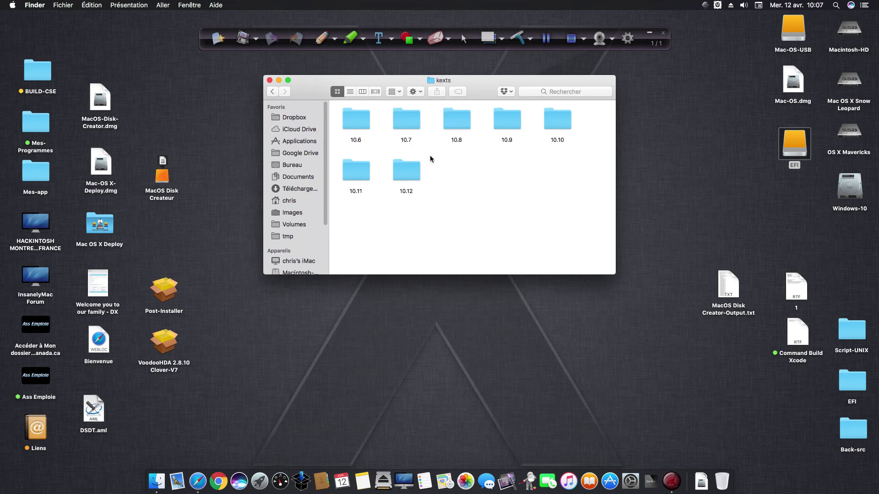
pyautogui.doubleClick(409, 167)
pyautogui.click(411, 129)
pyautogui.click(362, 123)
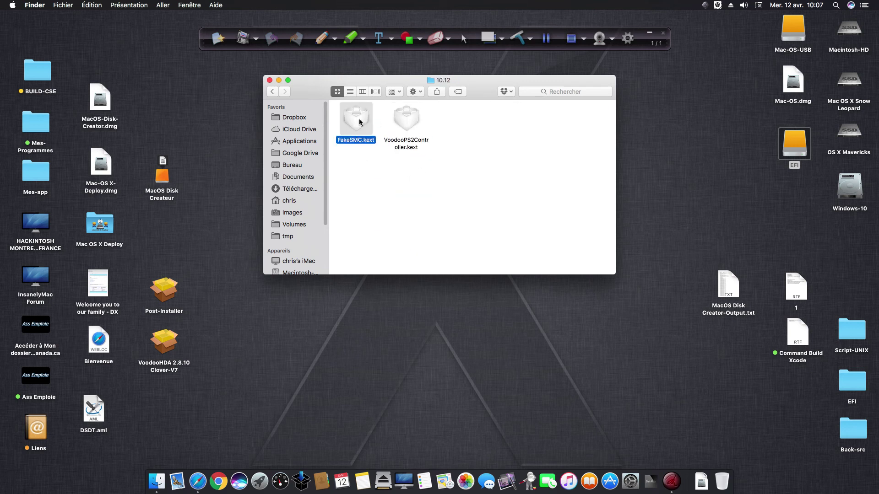
# Return to the CLOVER folder, check the drivers64 and drivers64UEFI folders, and close the window.
pyautogui.click(272, 92)
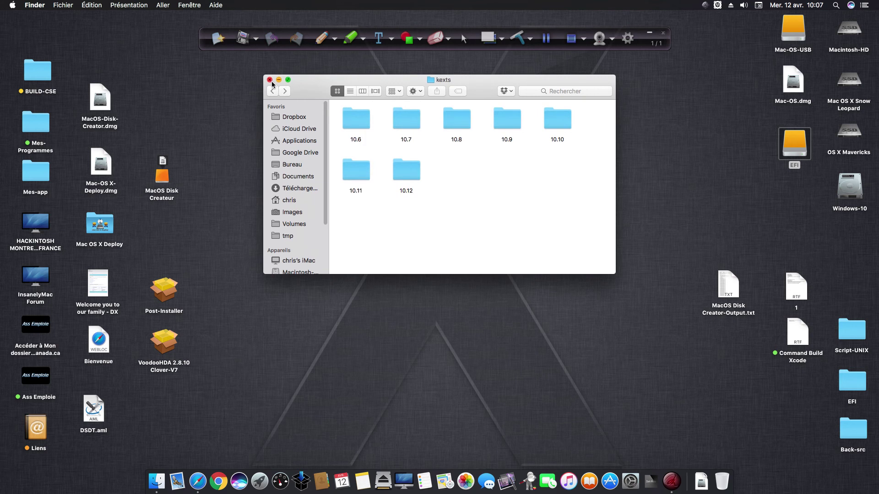
pyautogui.click(273, 91)
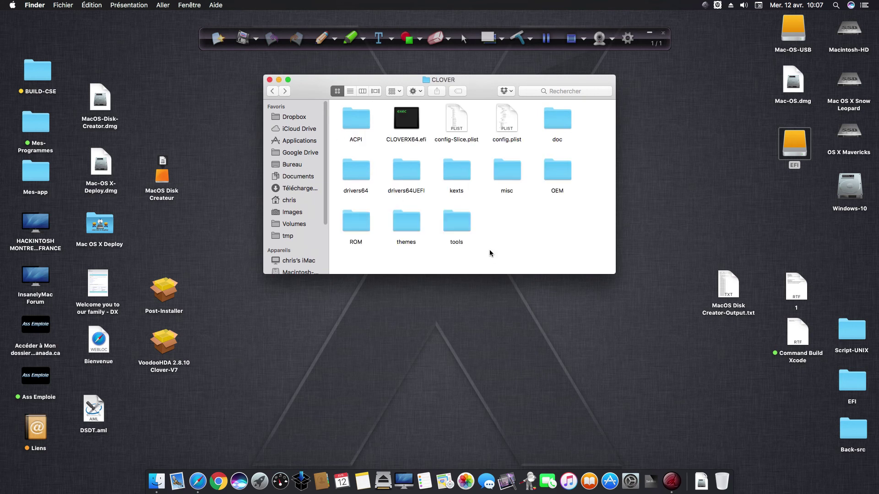
pyautogui.click(348, 180)
pyautogui.click(388, 190)
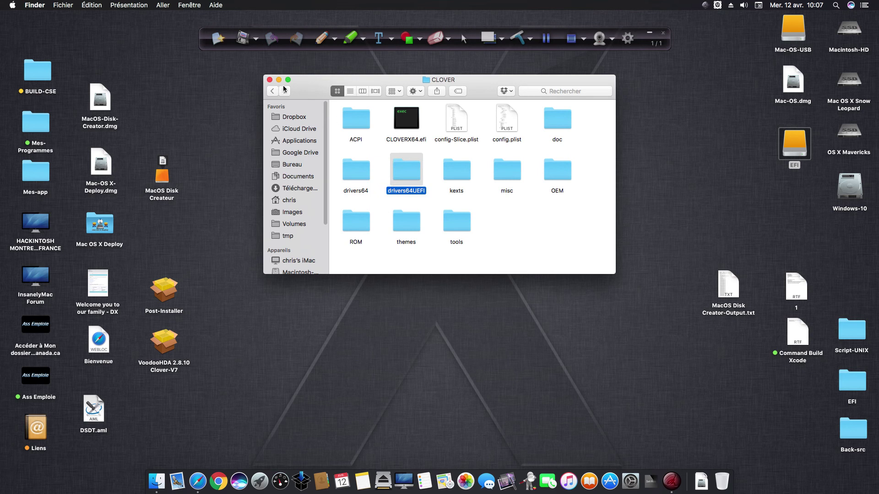
pyautogui.click(270, 79)
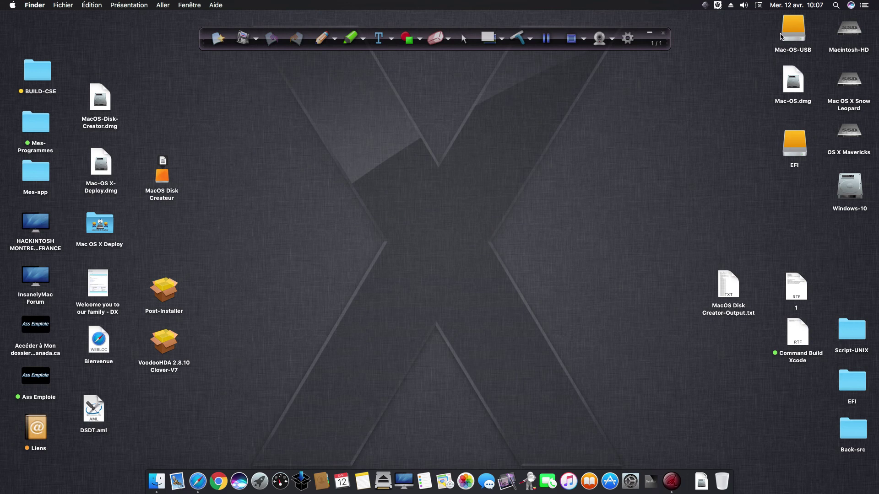
# Move the Mac-OS-USB volume's icon below the EFI volume on the desktop and select it.
pyautogui.moveTo(788, 37); pyautogui.dragTo(795, 183)
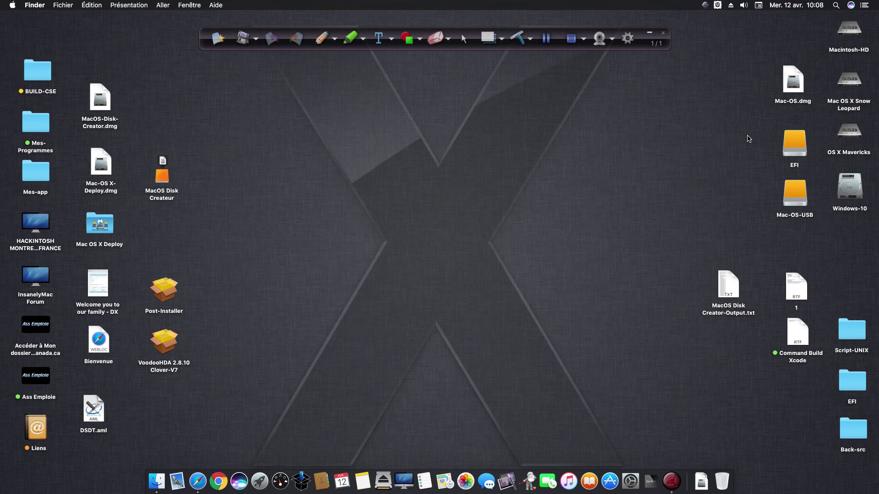
pyautogui.click(787, 202)
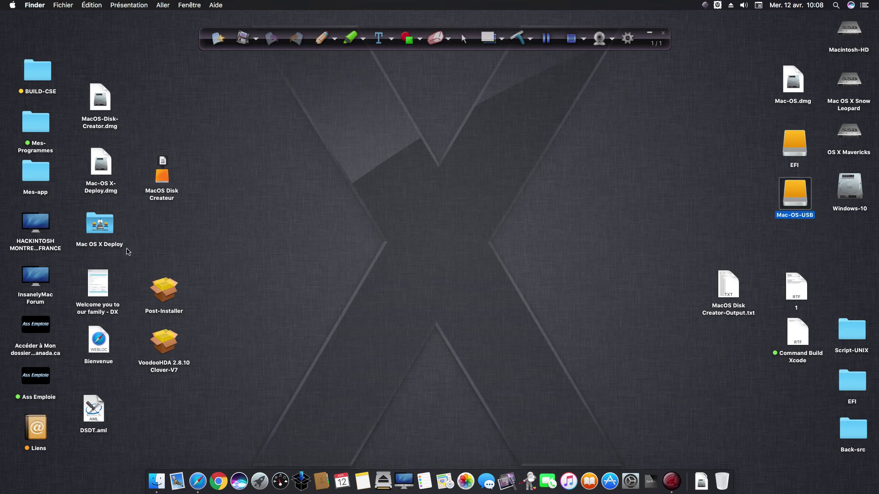
# Launch the Post-Installer package and advance to the custom installation package list for Macintosh-HD.
pyautogui.doubleClick(164, 290)
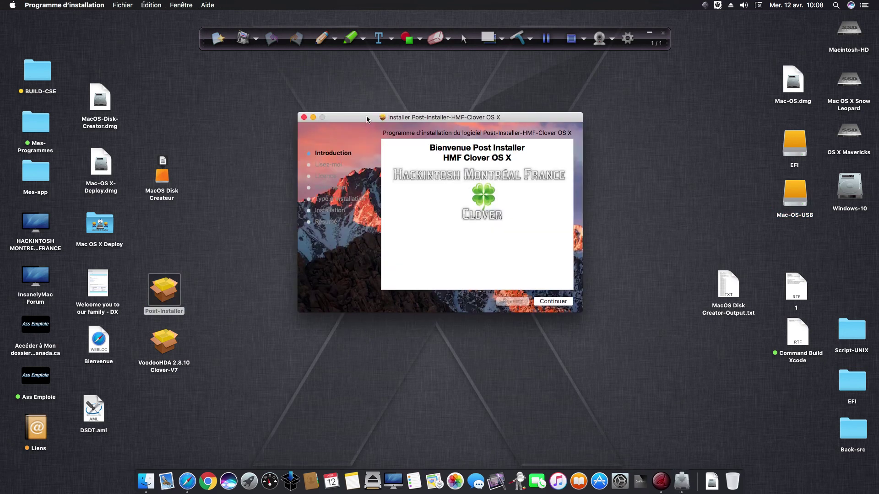
pyautogui.moveTo(367, 120); pyautogui.dragTo(374, 87)
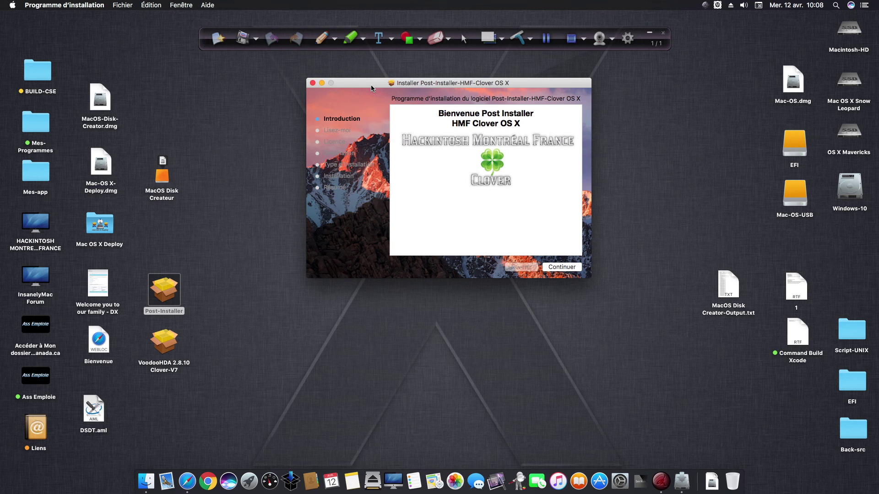
pyautogui.click(572, 268)
pyautogui.click(572, 268)
pyautogui.click(572, 268)
pyautogui.click(532, 156)
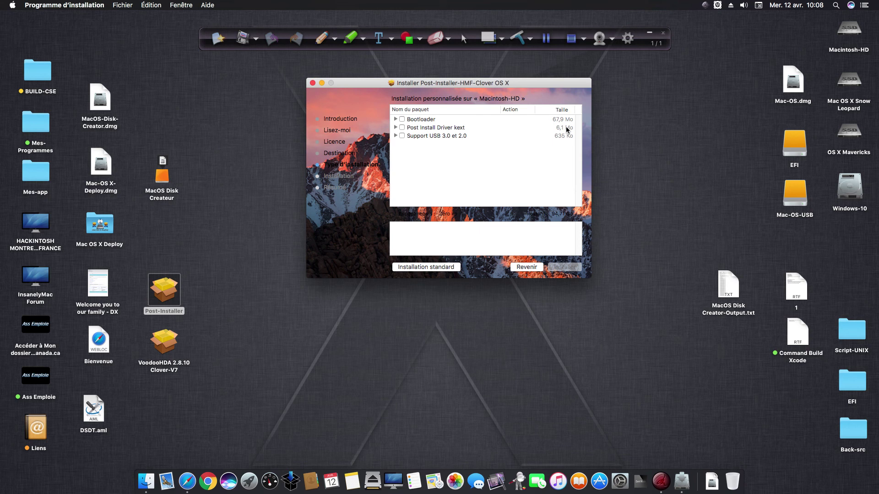
# Expand the Bootloader group, try the Clover V2.4K r4059 UEFI and Legacy packages, and leave only the ESP package selected.
pyautogui.click(396, 119)
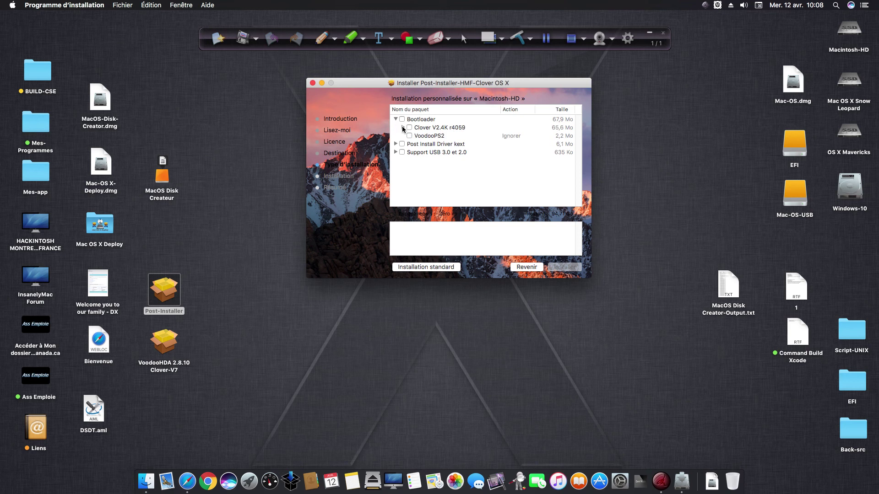
pyautogui.click(403, 128)
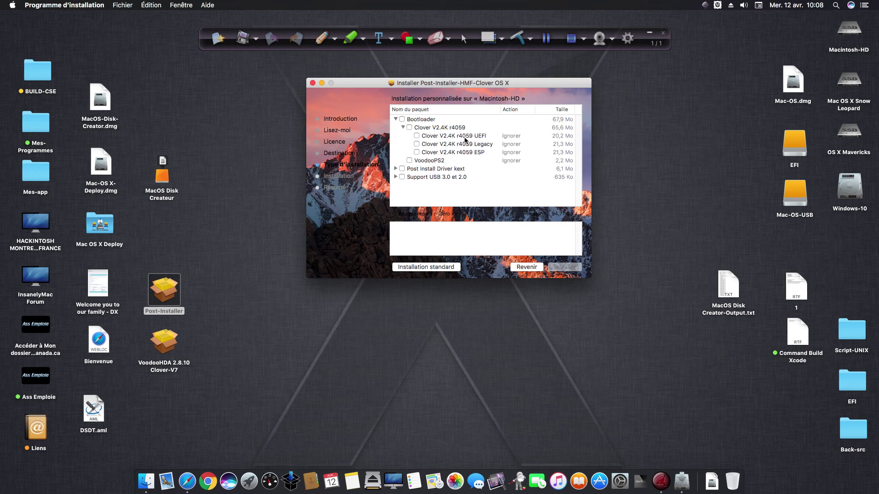
pyautogui.click(418, 136)
pyautogui.click(417, 136)
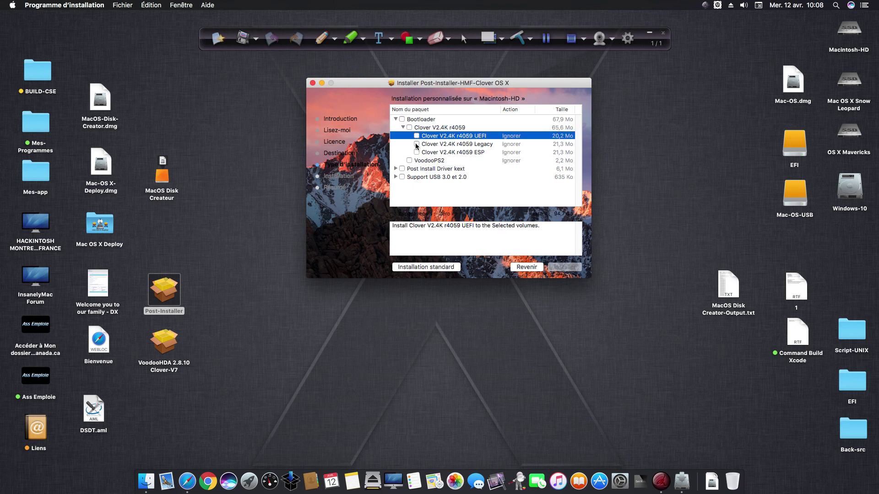
pyautogui.click(417, 144)
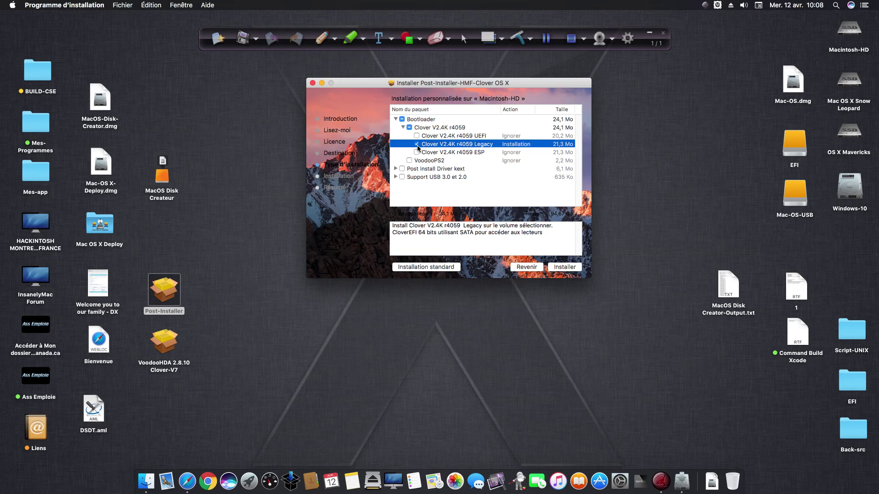
pyautogui.click(417, 144)
pyautogui.click(417, 153)
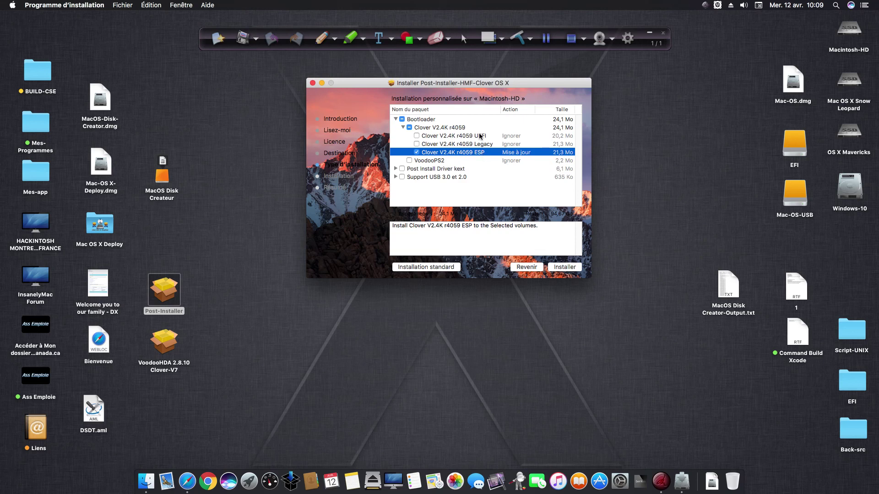
# Compare the descriptions of the Clover V2.4K r4059 UEFI and ESP packages.
pyautogui.click(479, 136)
pyautogui.click(480, 152)
pyautogui.click(479, 136)
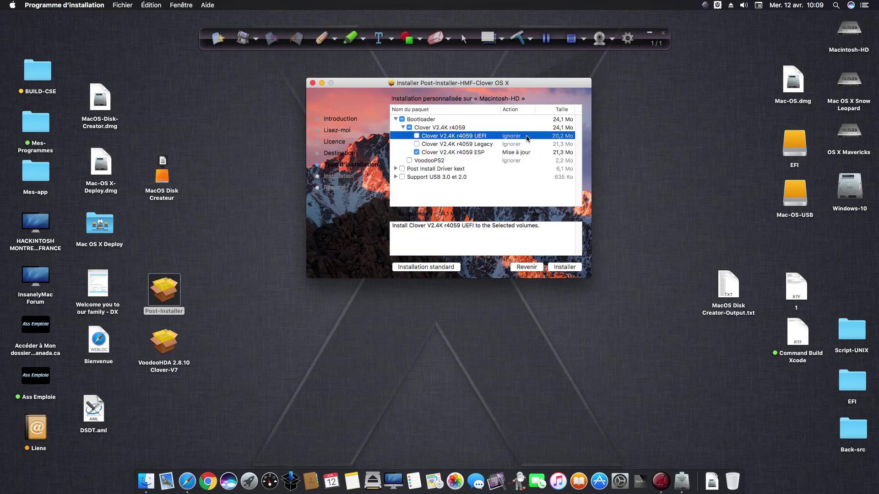
pyautogui.moveTo(371, 84); pyautogui.dragTo(386, 83)
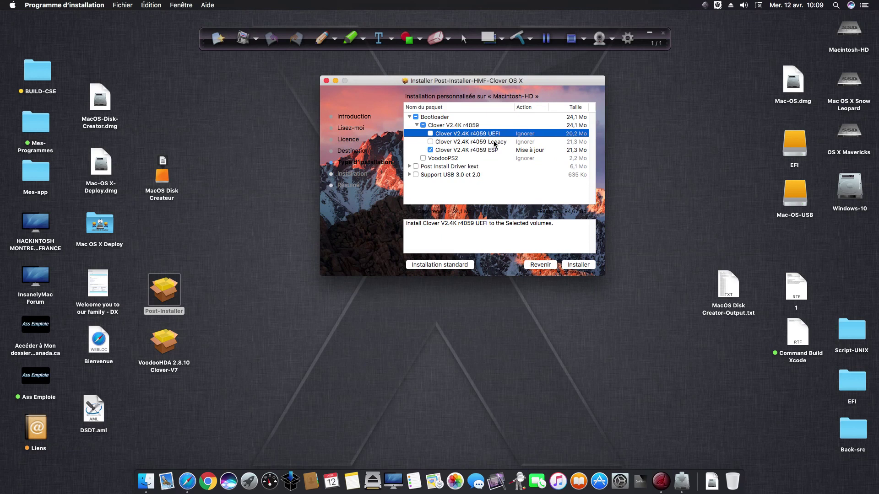
pyautogui.moveTo(384, 84); pyautogui.dragTo(388, 82)
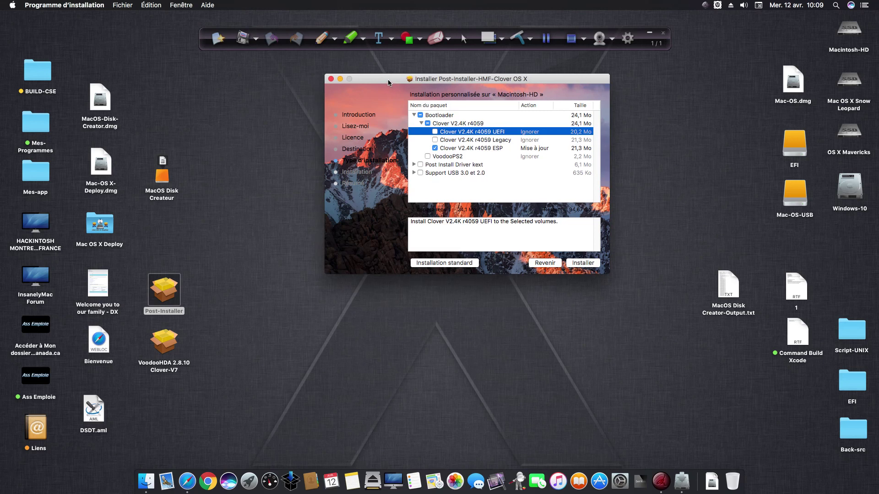
# Expand Post Install Driver kext and its Network Clover UEFI/ESP group and examine the available network drivers.
pyautogui.click(414, 164)
pyautogui.click(420, 173)
pyautogui.scroll(-3, 420, 172)
pyautogui.scroll(3, 419, 172)
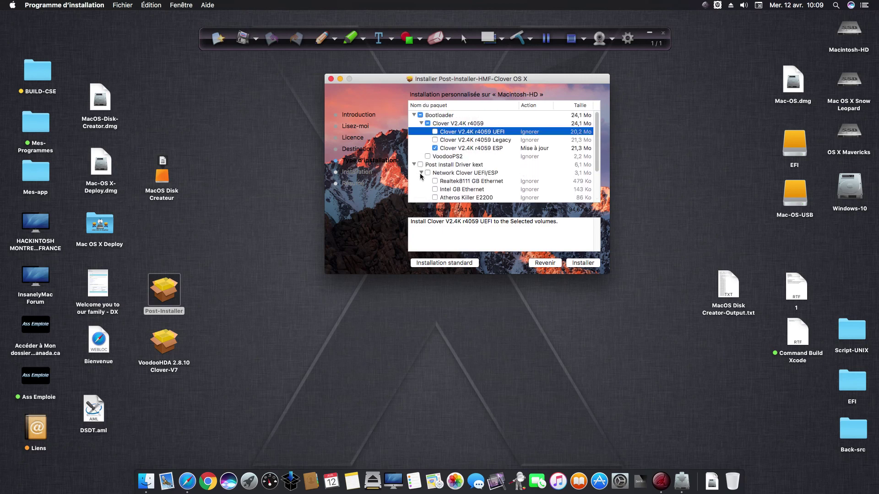
pyautogui.click(492, 174)
pyautogui.scroll(-3, 492, 175)
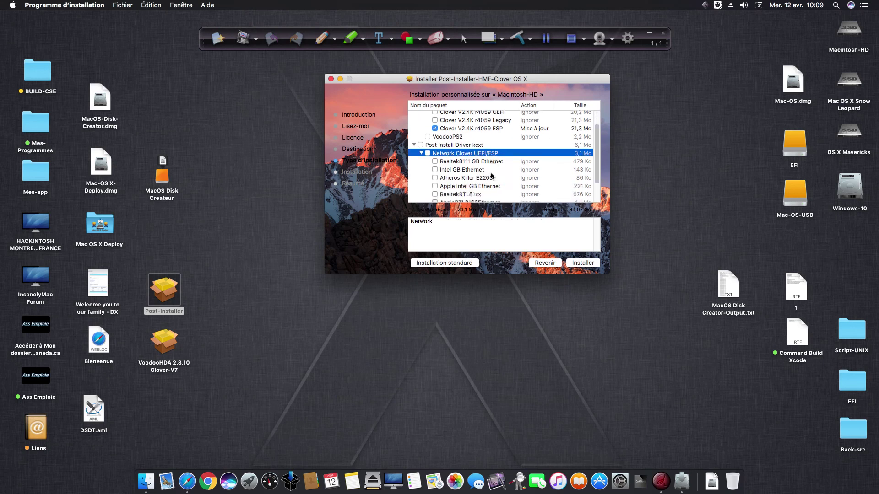
pyautogui.scroll(-3, 497, 162)
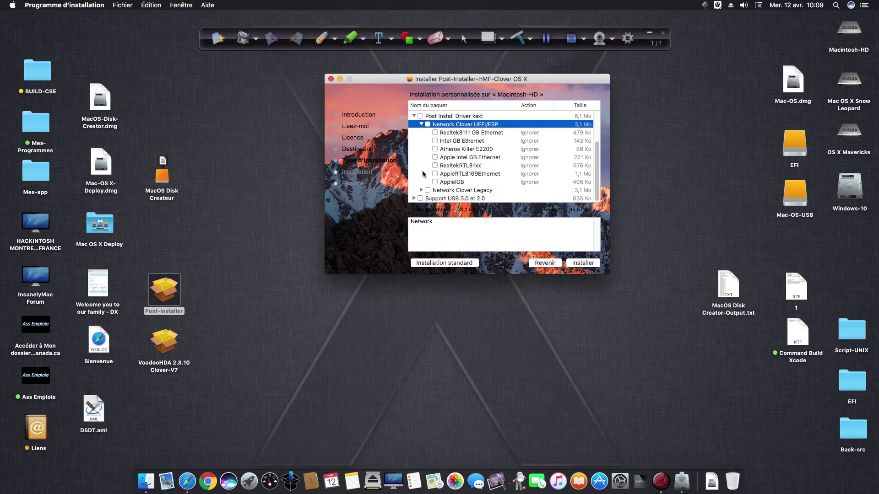
# Expand the Clover-UEFI/ESP group under Support USB 3.0 et 2.0, try both USB packages, read their descriptions, and leave both unselected.
pyautogui.click(414, 199)
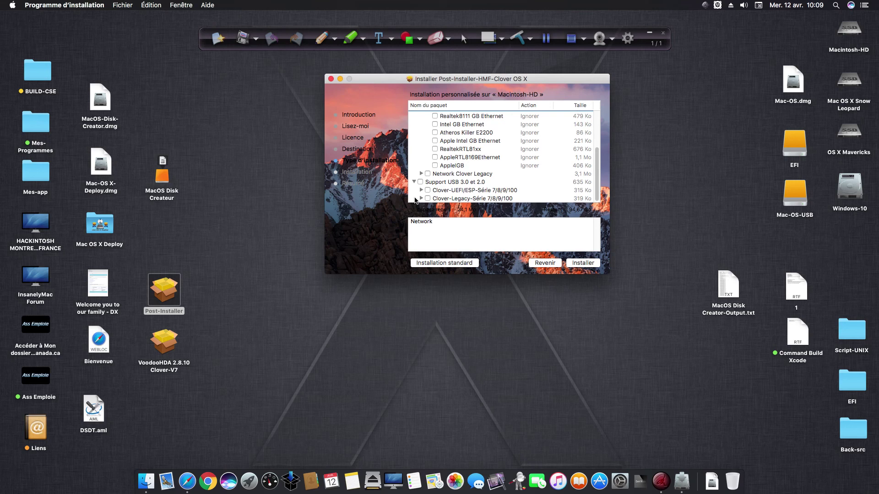
pyautogui.click(421, 190)
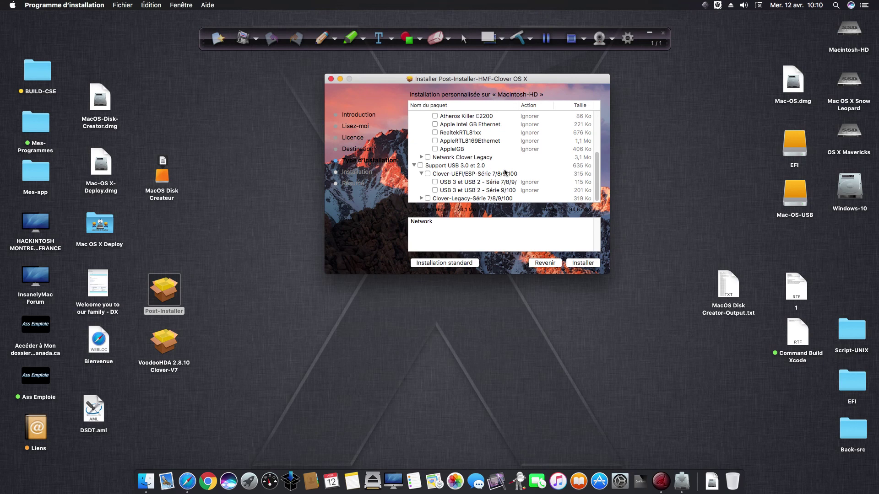
pyautogui.click(434, 182)
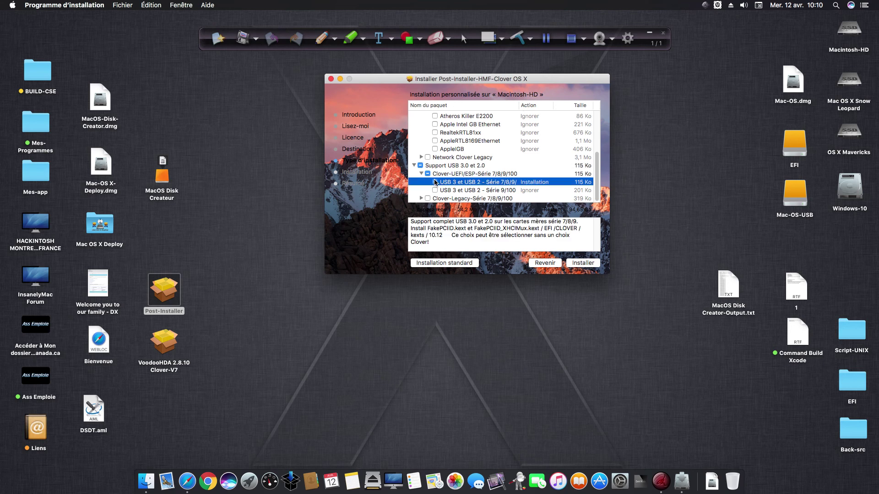
pyautogui.click(435, 182)
pyautogui.click(435, 190)
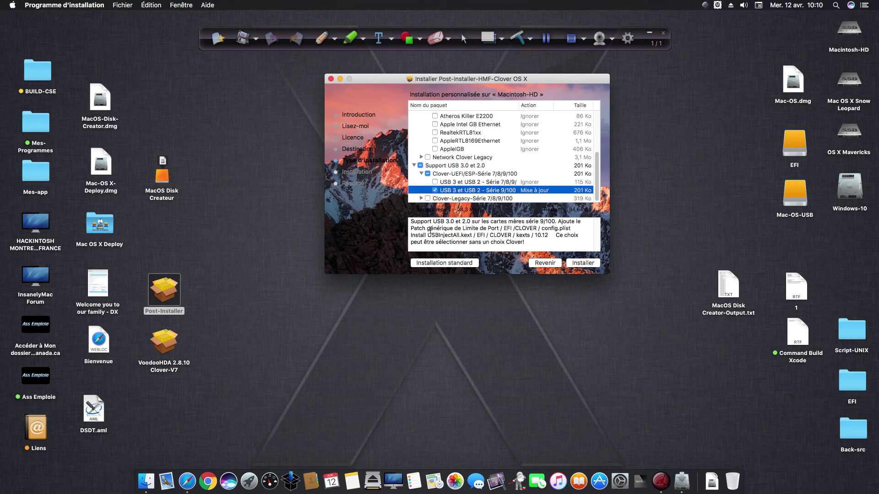
pyautogui.moveTo(428, 235); pyautogui.dragTo(473, 237)
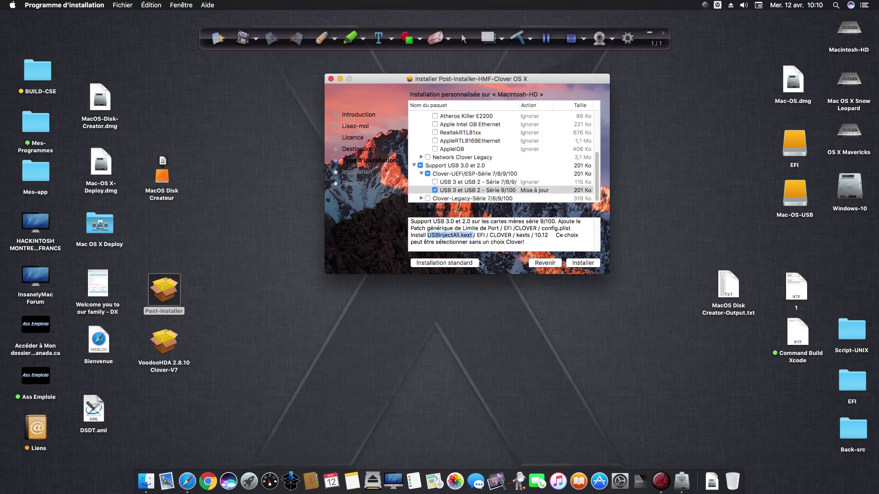
pyautogui.click(435, 190)
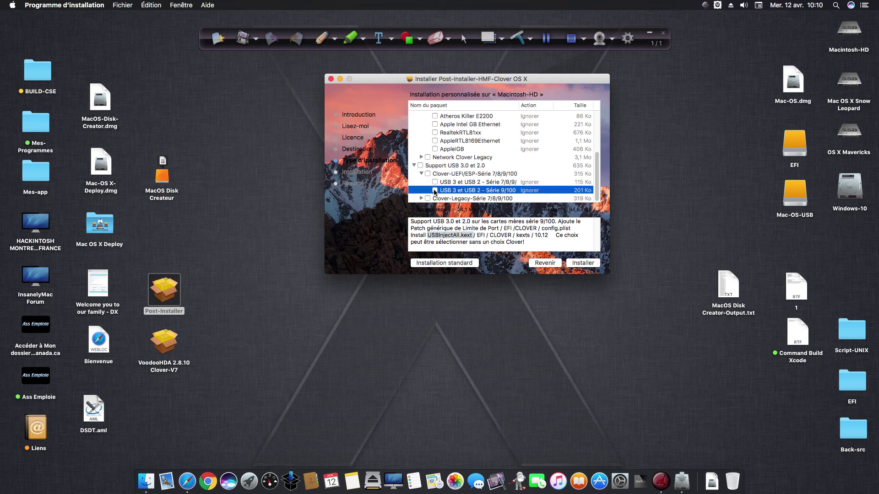
# Review the UEFI/ESP USB package descriptions, then expand Clover-Legacy-Série 7/8/9/100 and read its description.
pyautogui.click(460, 182)
pyautogui.click(460, 174)
pyautogui.click(461, 182)
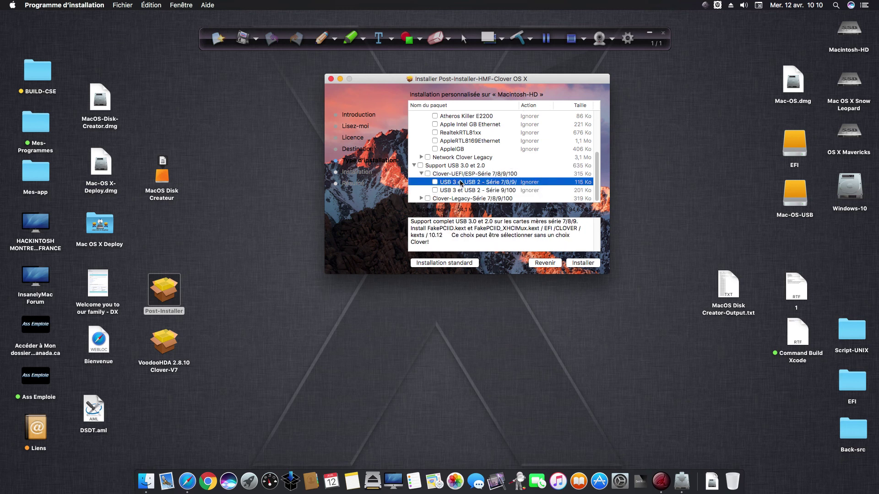
pyautogui.click(421, 199)
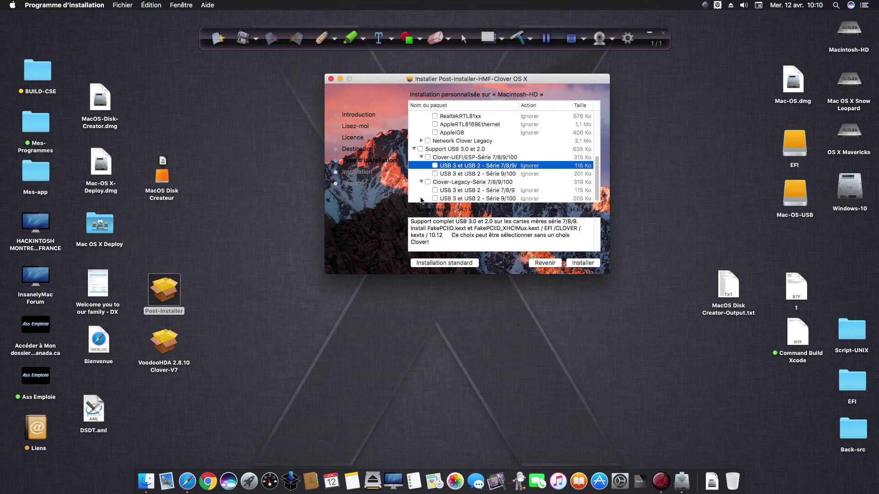
pyautogui.click(451, 184)
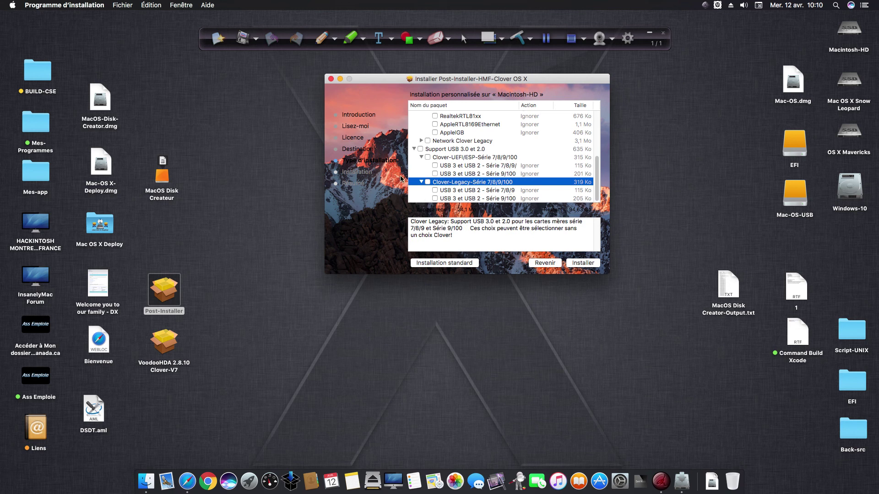
# Look over the bootloader and network package list once more and close the Post-Installer without installing anything.
pyautogui.scroll(10, 450, 181)
pyautogui.scroll(-3, 450, 181)
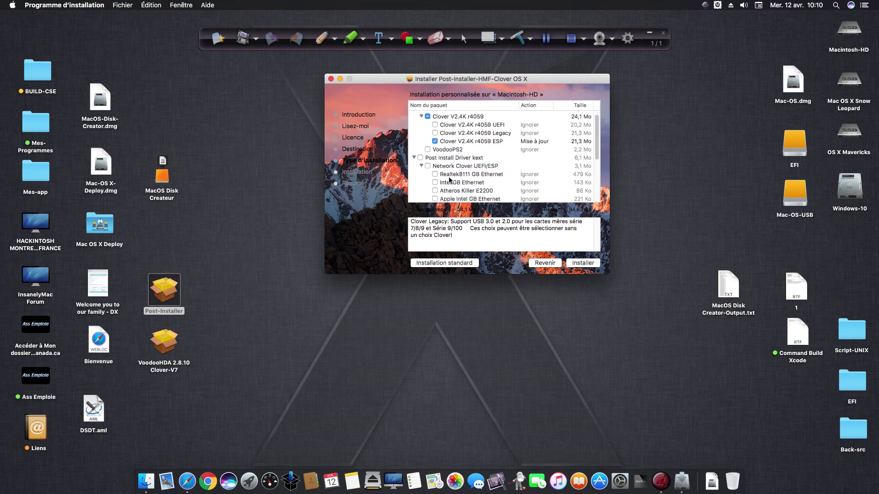
pyautogui.scroll(3, 450, 180)
pyautogui.moveTo(377, 82); pyautogui.dragTo(361, 79)
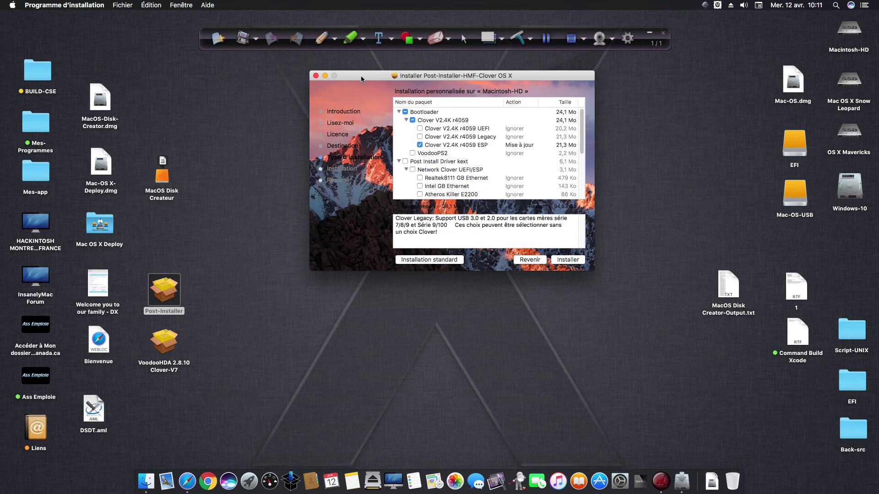
pyautogui.click(316, 76)
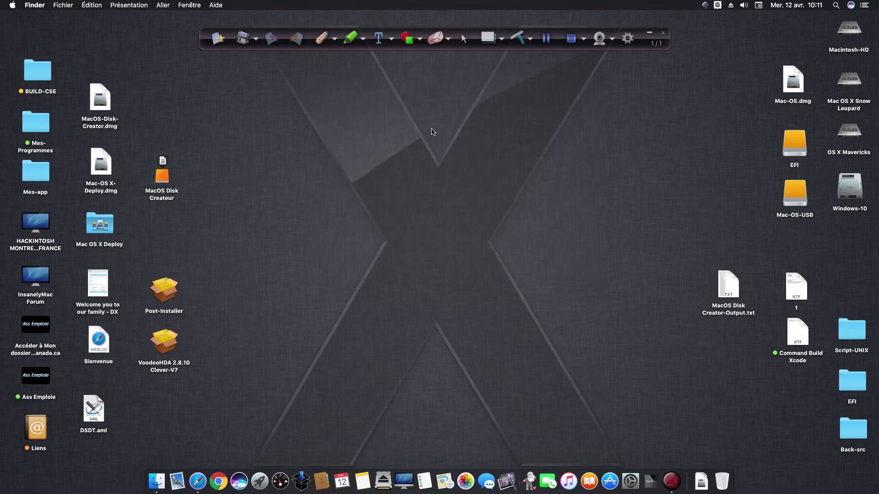